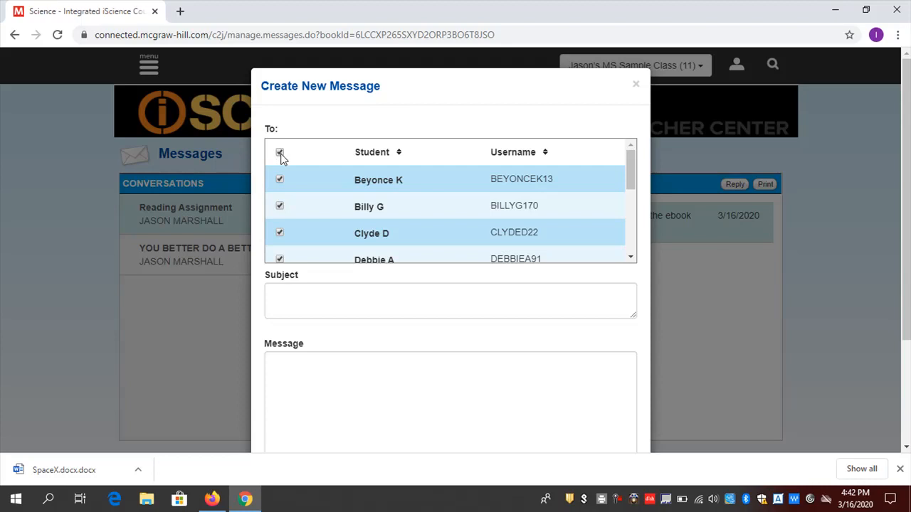
Check the selected recipients in the new message and set its subject to "Reading for the Week".
drag(629, 165, 622, 248)
click(427, 293)
text(Reading for the Week)
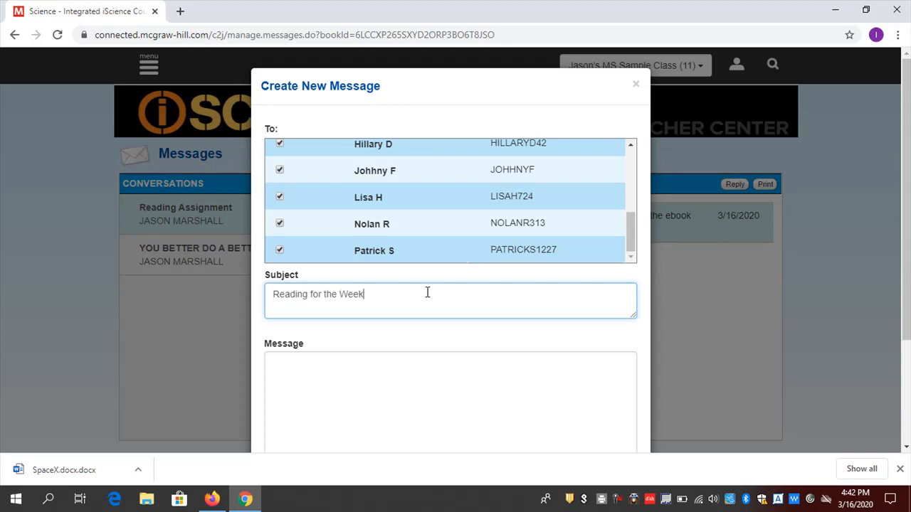
Write the message text "Read Chapter 2. Lesson 2 and take notes with the Notebook" and send it.
click(340, 380)
text(Rea)
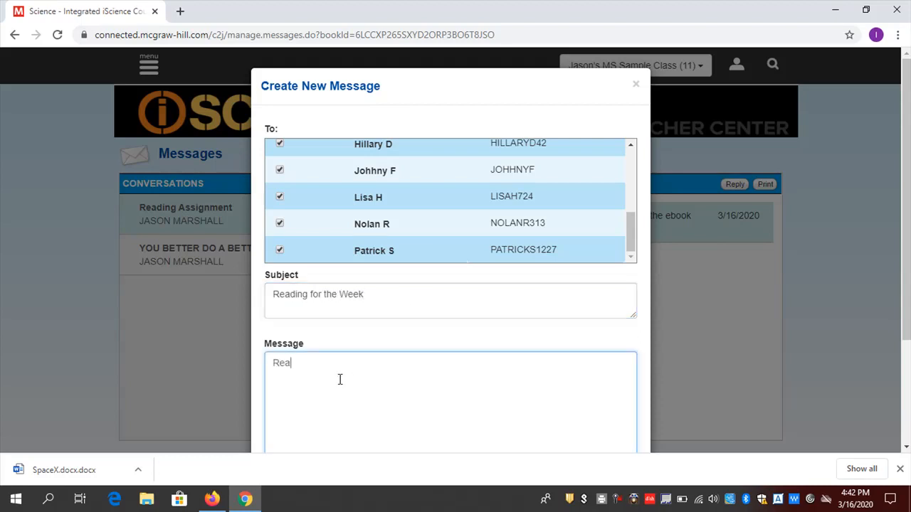
text(d Chapter 2)
text(. Lesson 2)
text(.    Amd th)
key(BackSpace)
key(BackSpace)
key(BackSpace)
key(BackSpace)
key(BackSpace)
key(BackSpace)
text(and take n)
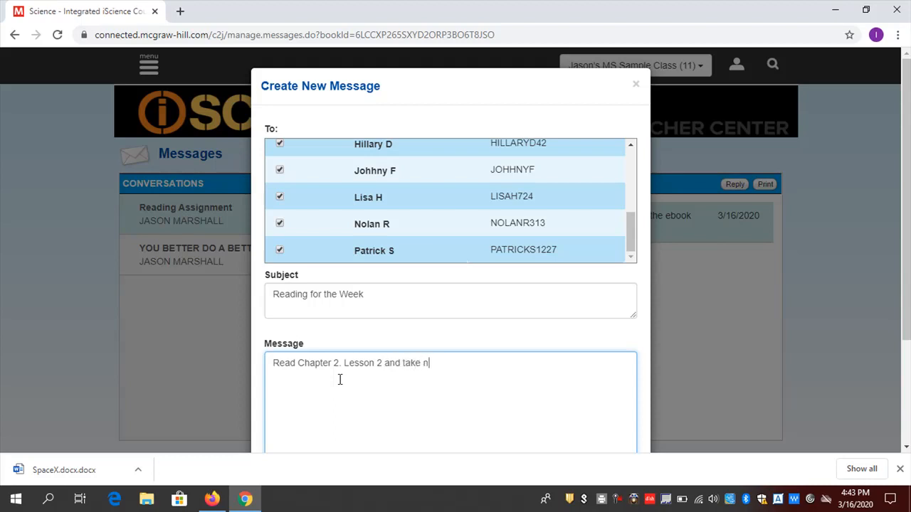
text(otes with the Notebook)
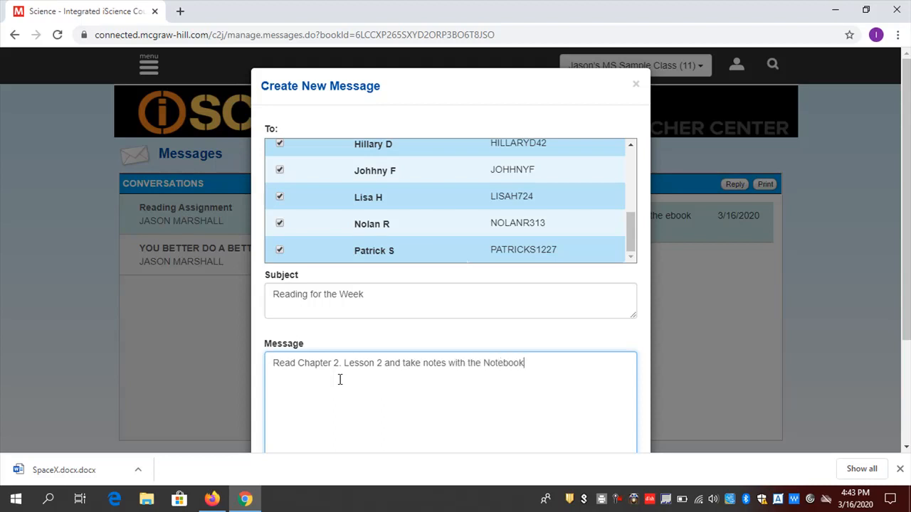
scroll(643, 352, down, 2)
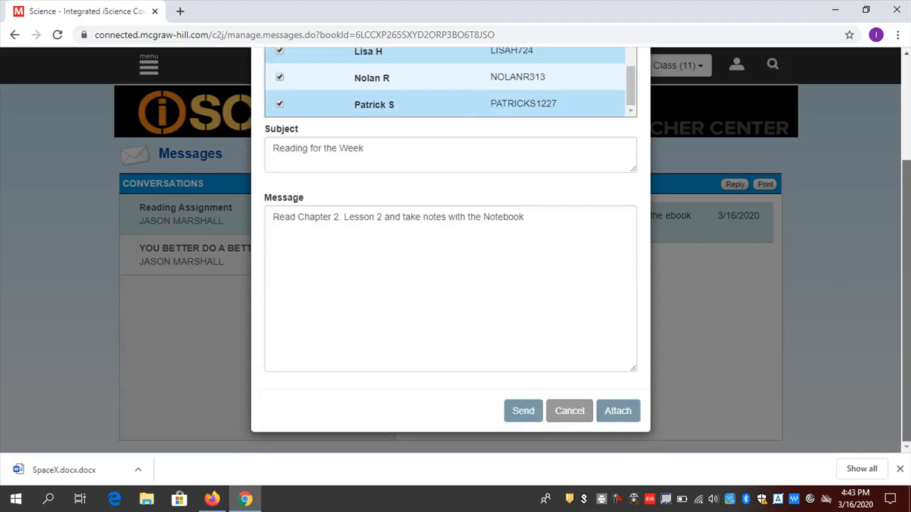
click(526, 417)
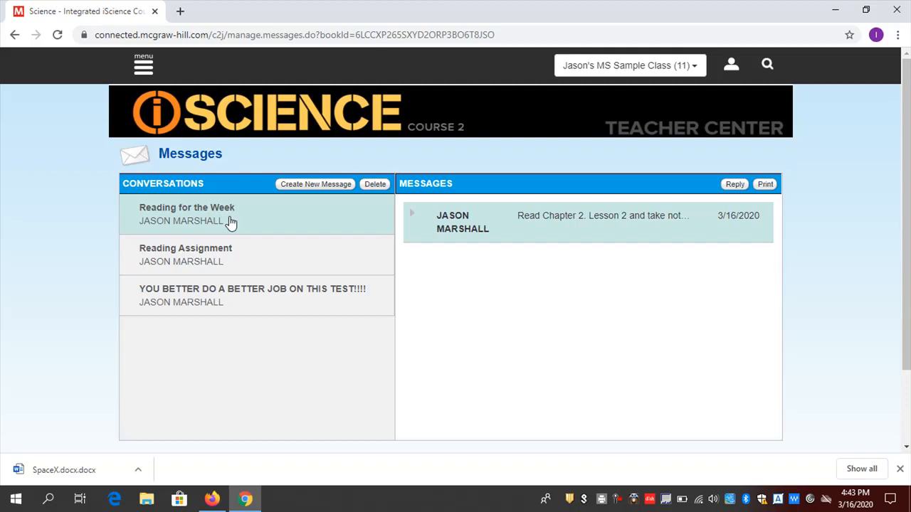
Return the Teacher Center to its home page and switch to the Student Center in Firefox.
click(144, 66)
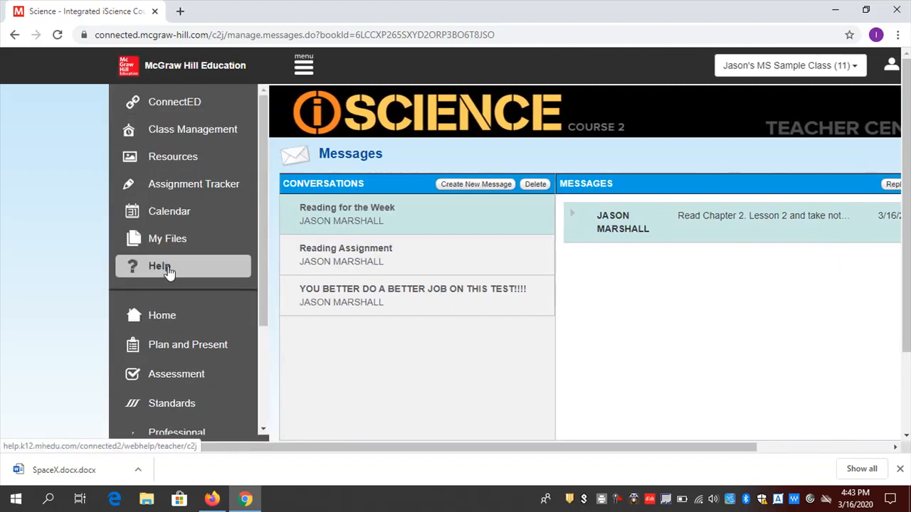
click(166, 314)
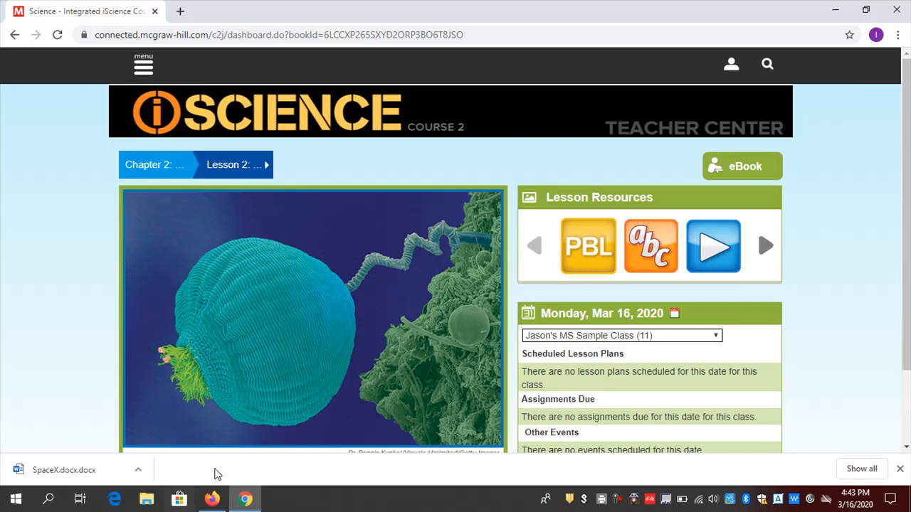
click(208, 501)
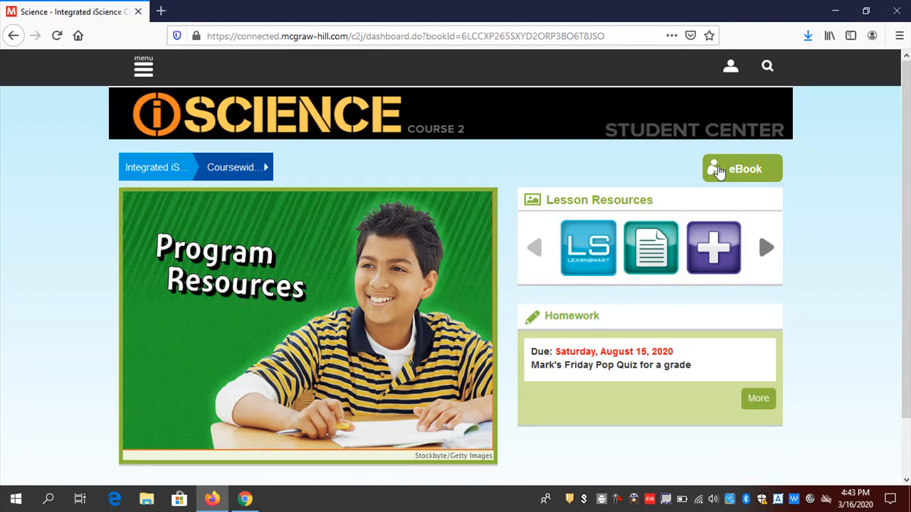
Open the student's messages and expand the full text of the "Reading for the Week" message.
click(144, 69)
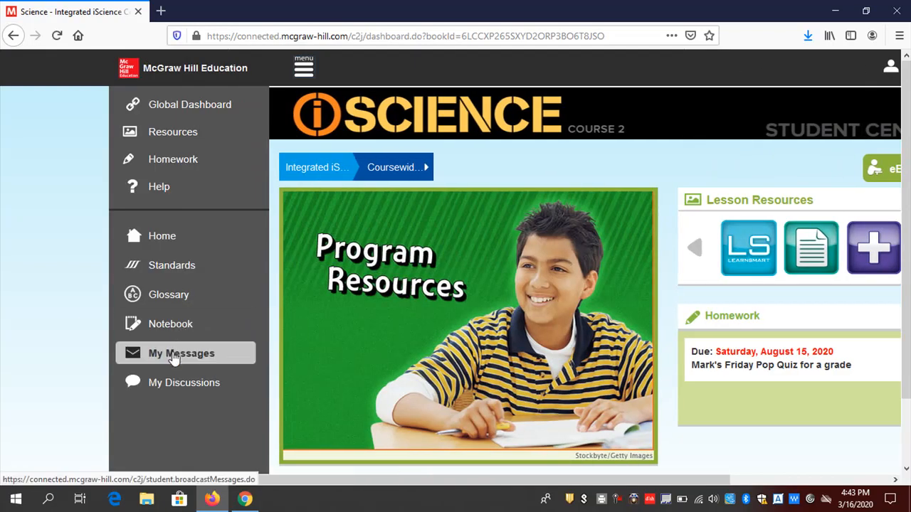
click(175, 356)
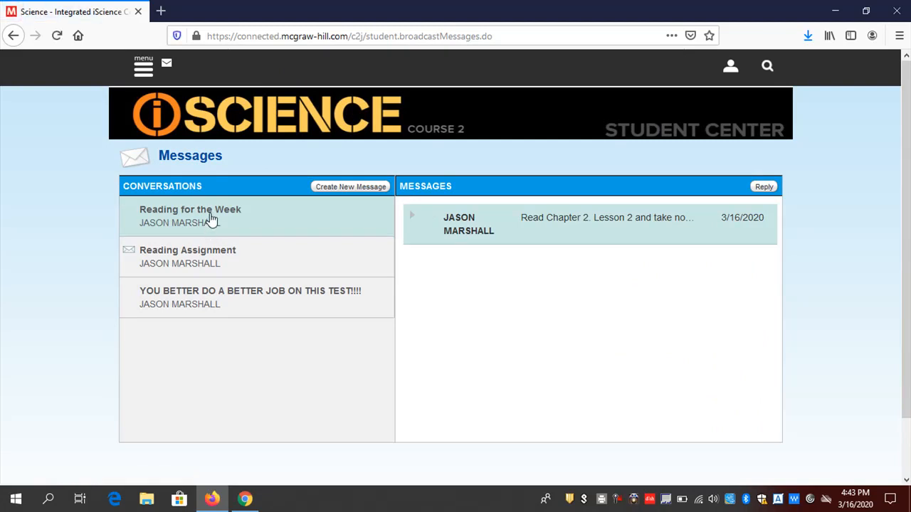
click(555, 228)
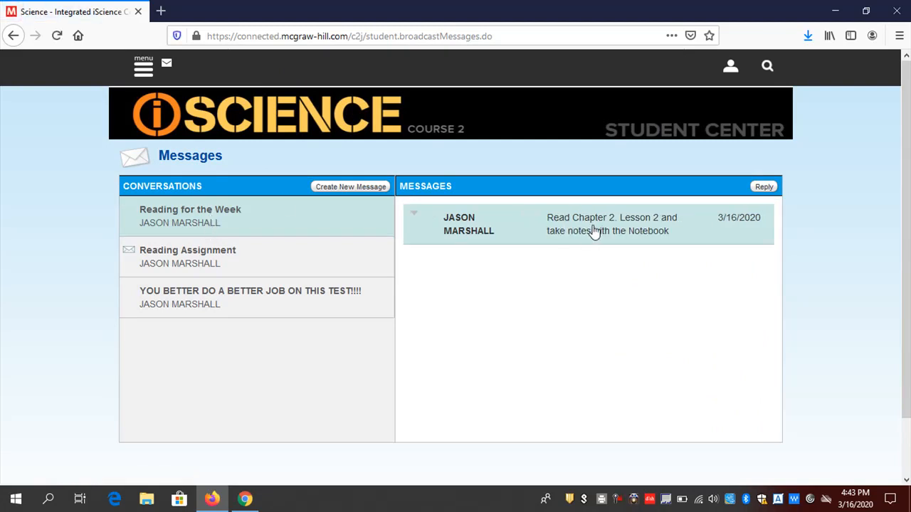
Reply to the "Reading for the Week" message with "OK. Will do." and send it.
click(763, 186)
click(332, 172)
text(OK.  Will do)
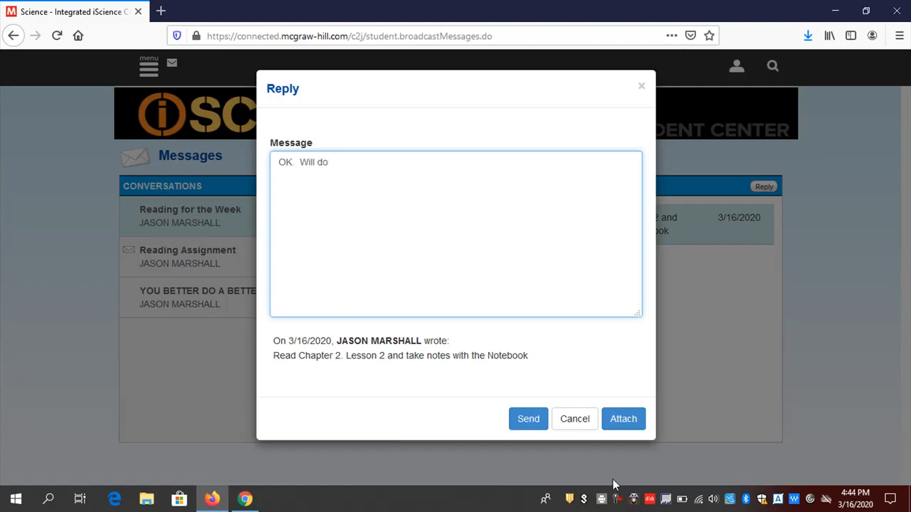
click(525, 426)
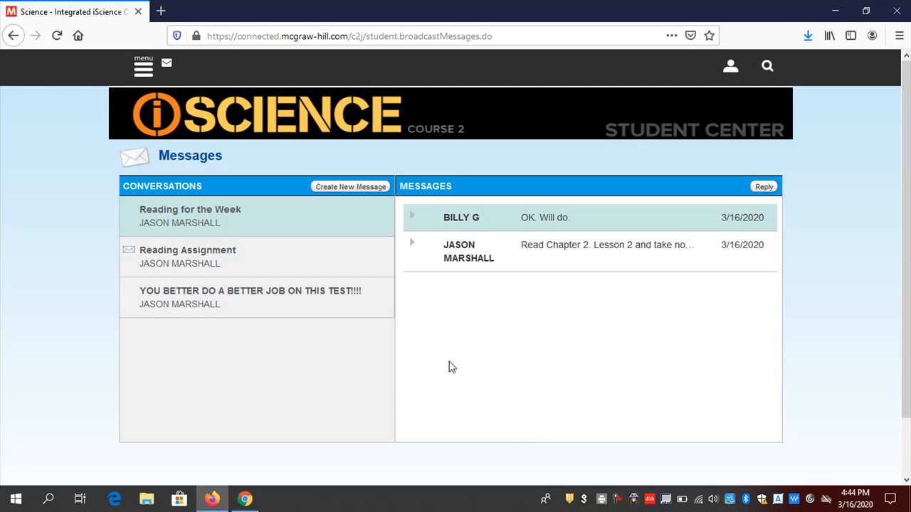
Return to the student home page, view the eBook there and close its window.
click(142, 68)
click(168, 236)
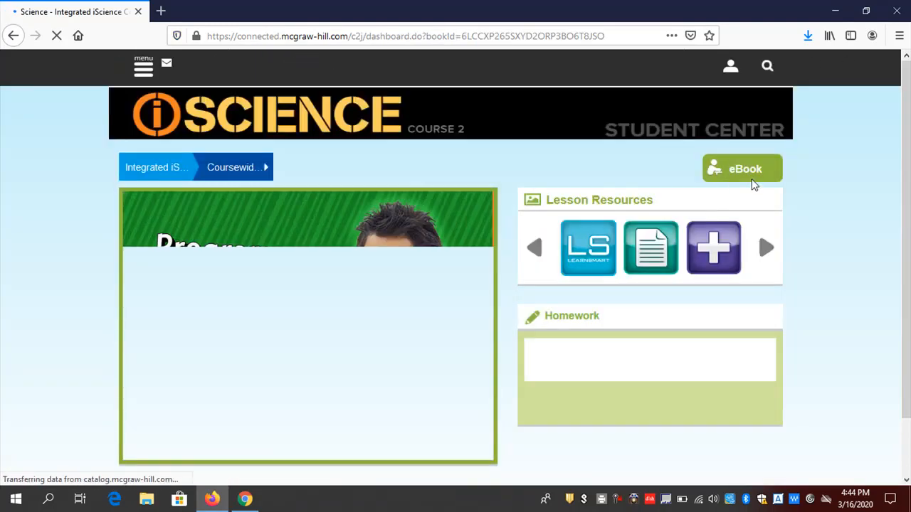
click(751, 173)
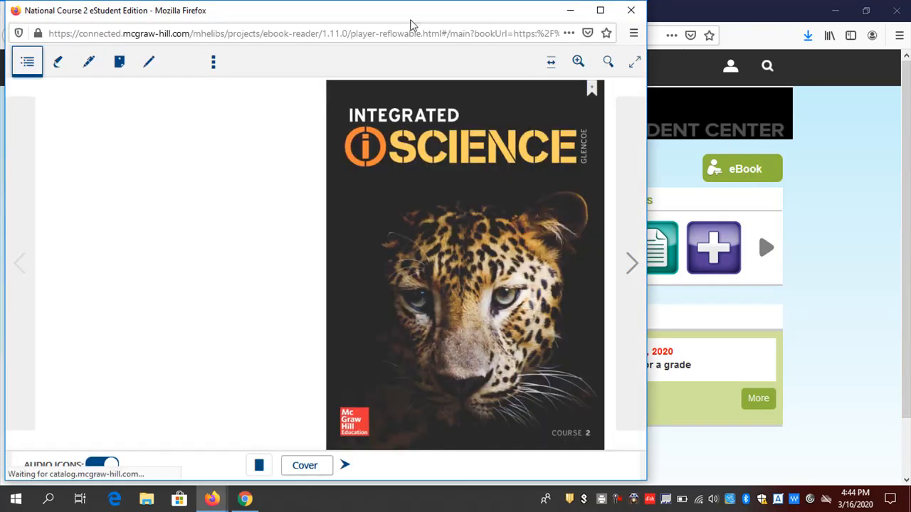
click(631, 10)
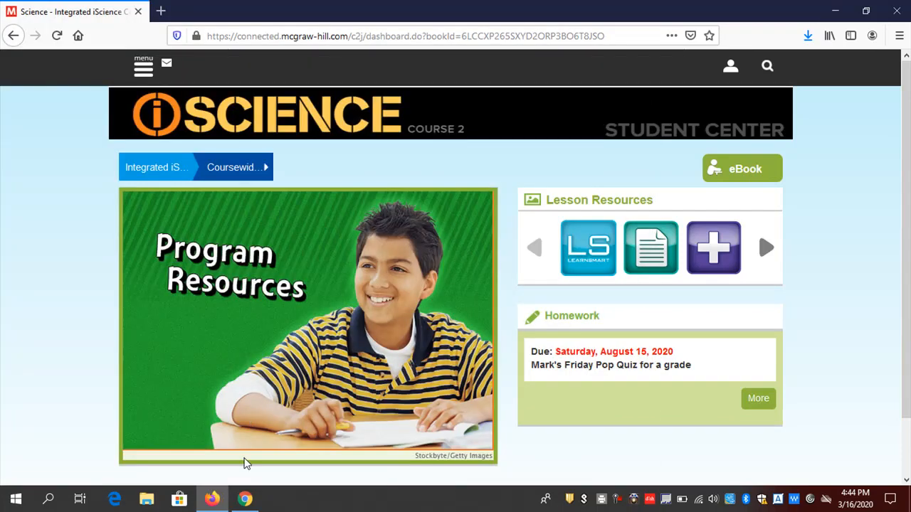
Switch back to the Teacher Center in Chrome and open the resource library.
click(246, 502)
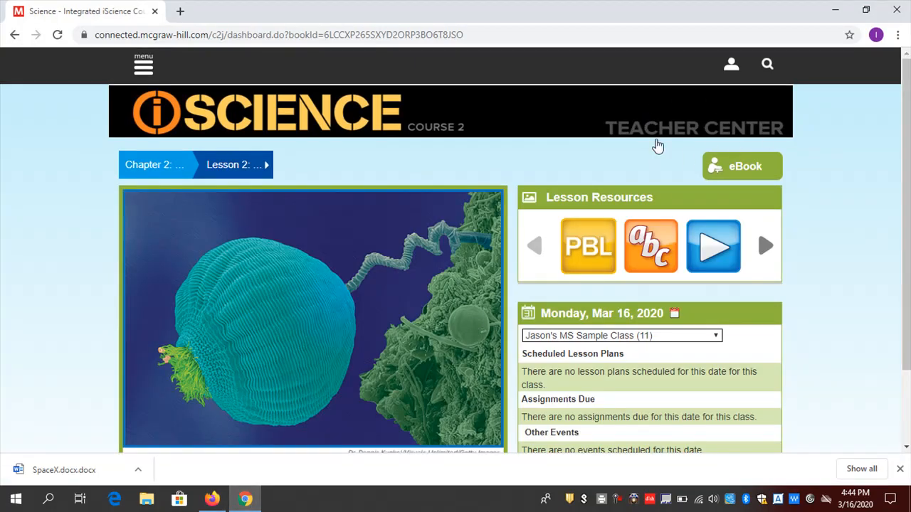
click(143, 68)
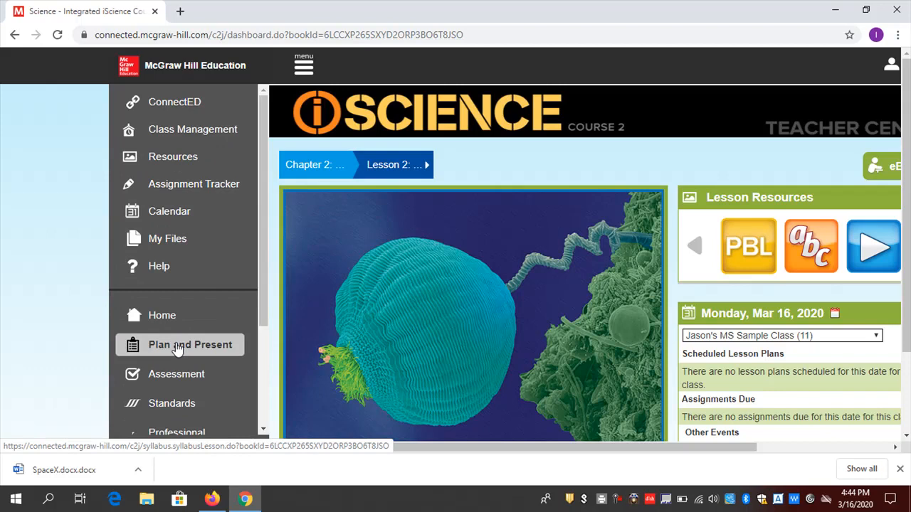
click(184, 160)
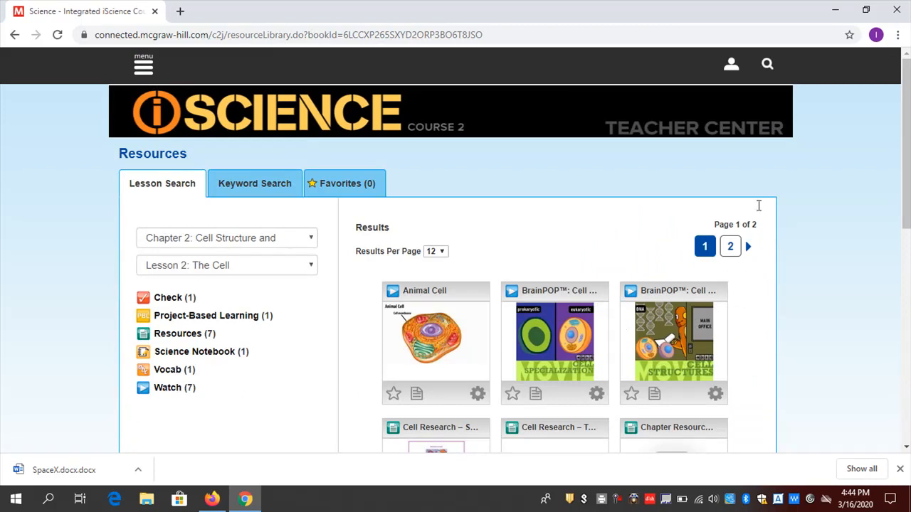
Examine the lesson resources and the chapters offered in the lesson search, keeping Chapter 2: Cell Structure and Function.
scroll(909, 147, down, 2)
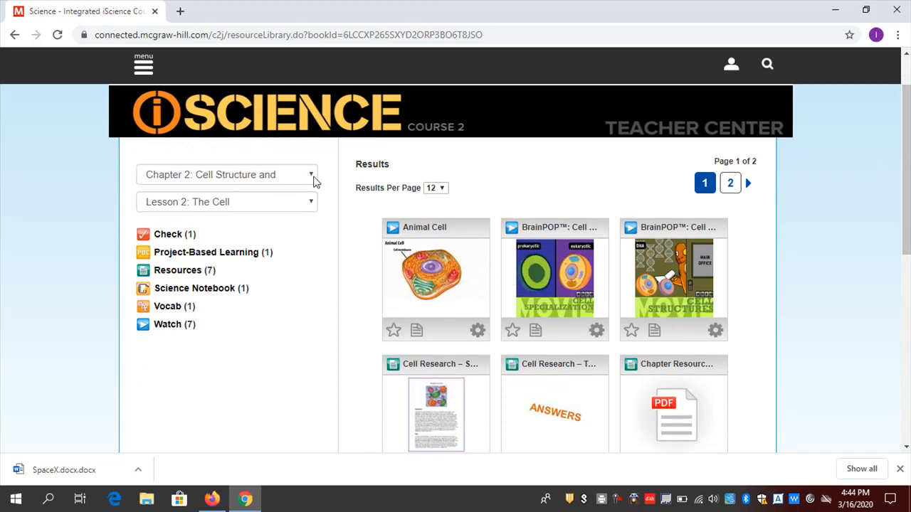
click(311, 178)
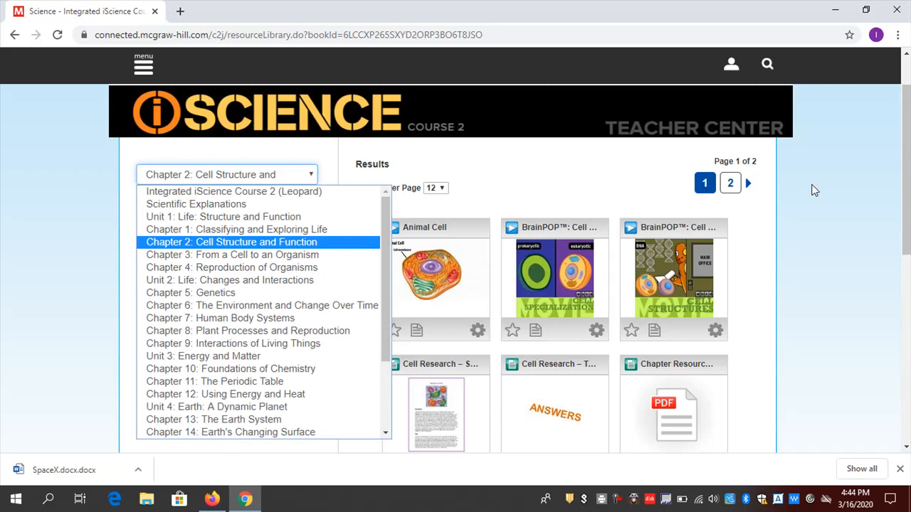
scroll(909, 122, up, 2)
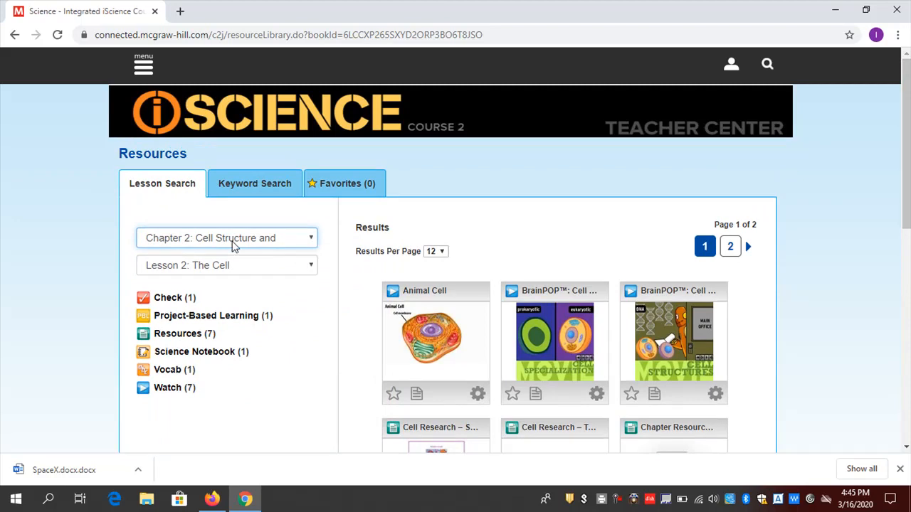
Preview the student Cell Research document from the lesson resources and close it.
drag(908, 145, 908, 199)
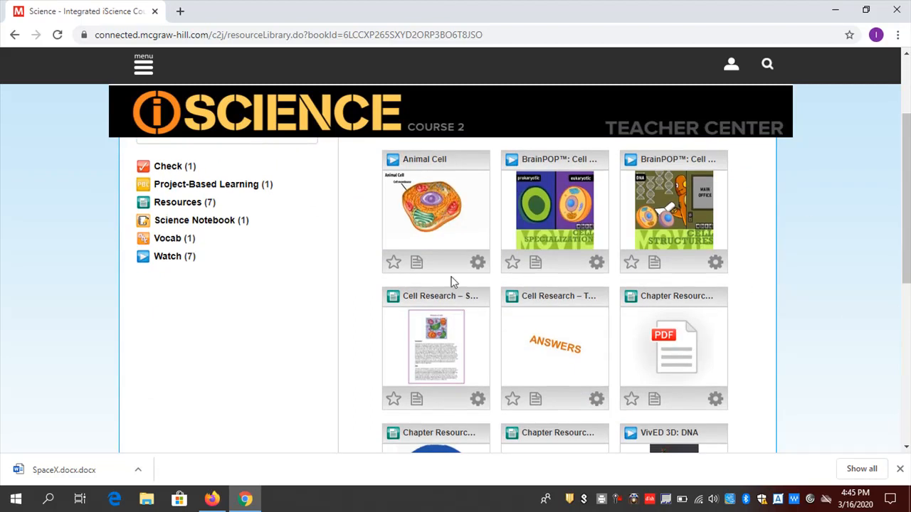
click(439, 340)
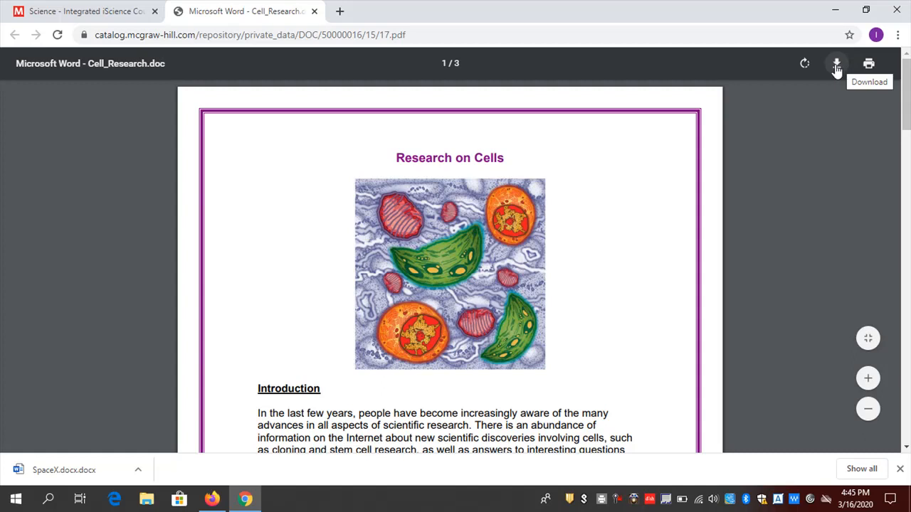
click(313, 12)
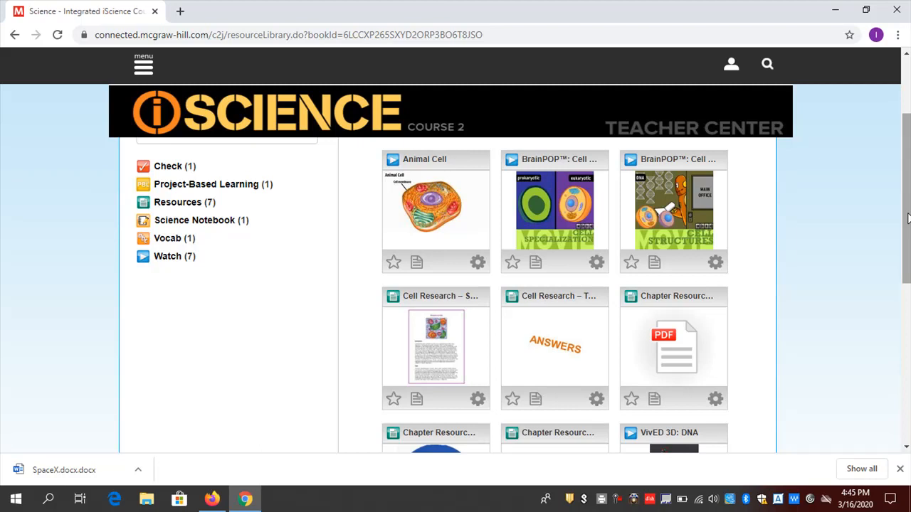
Start a new assignment from the student Cell Research resource.
drag(907, 219, 907, 246)
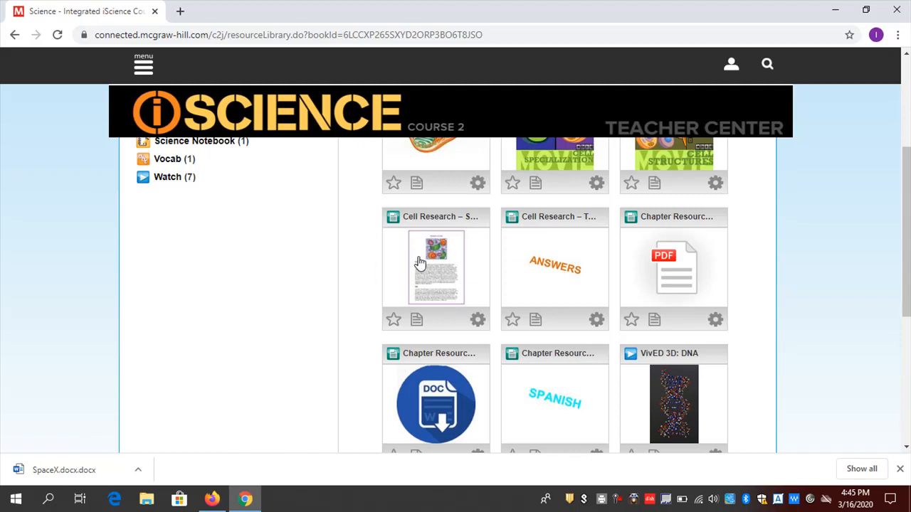
click(477, 320)
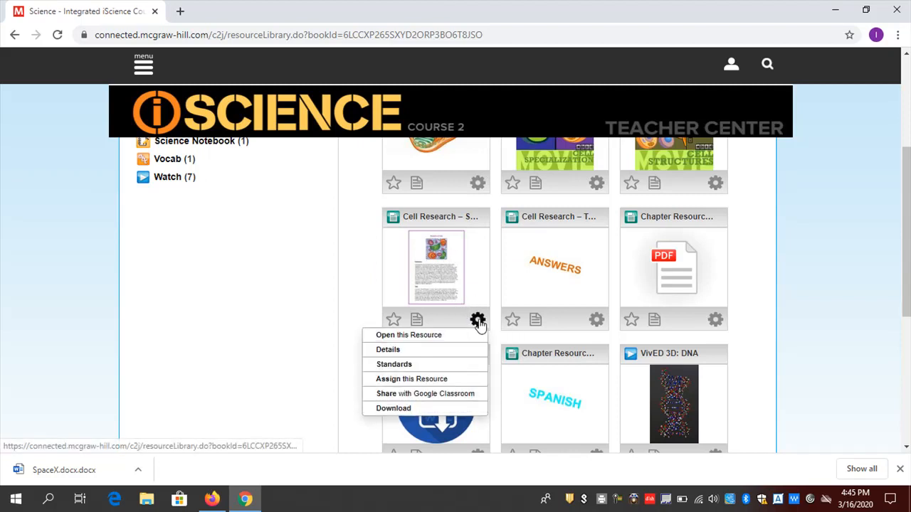
click(432, 382)
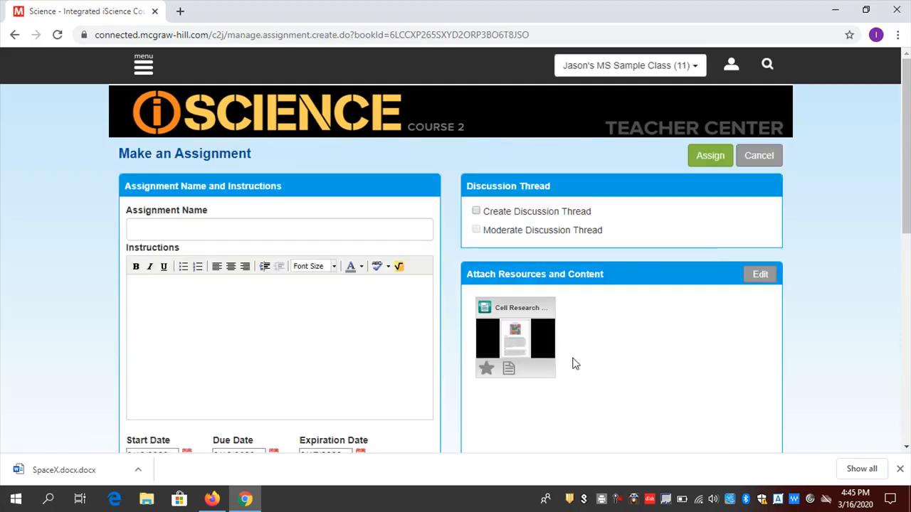
Name the assignment "Webquest" and enter the instructions "Read this research webquest and complete the task.".
mouse_move(508, 305)
click(205, 231)
text(Webquest)
click(170, 288)
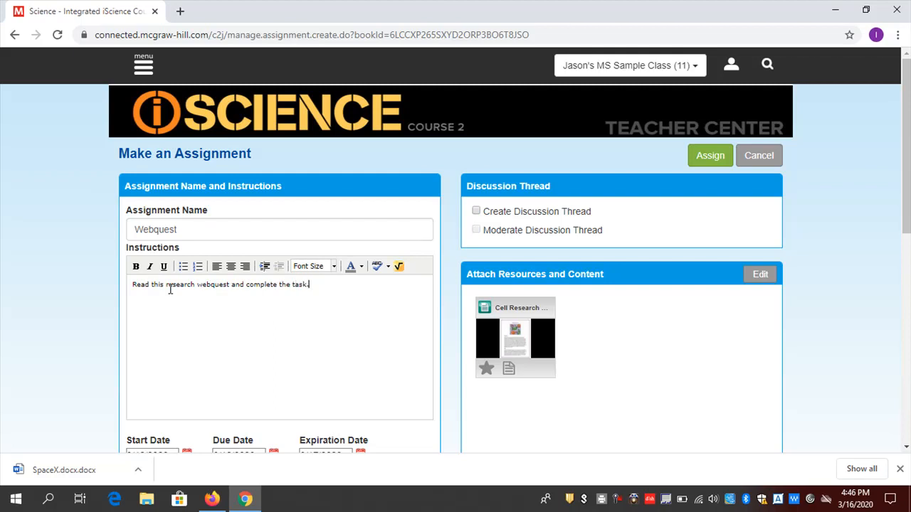
Set the assignment's due date to 3/23/2020 and its expiration date to 3/24/2020.
drag(905, 161, 905, 254)
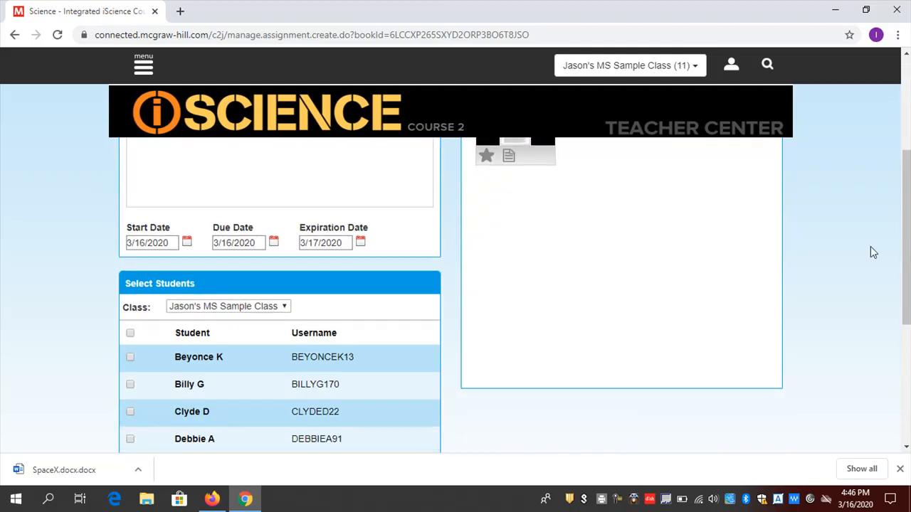
click(273, 243)
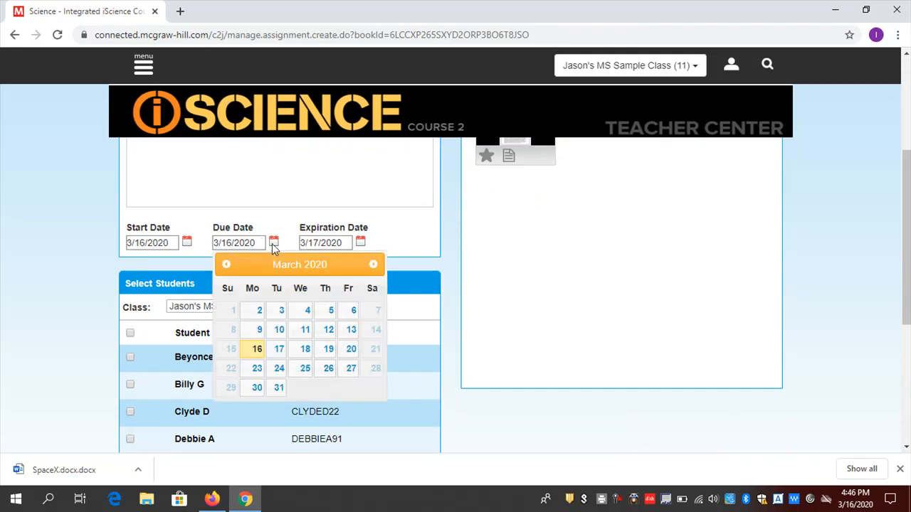
click(258, 370)
click(361, 242)
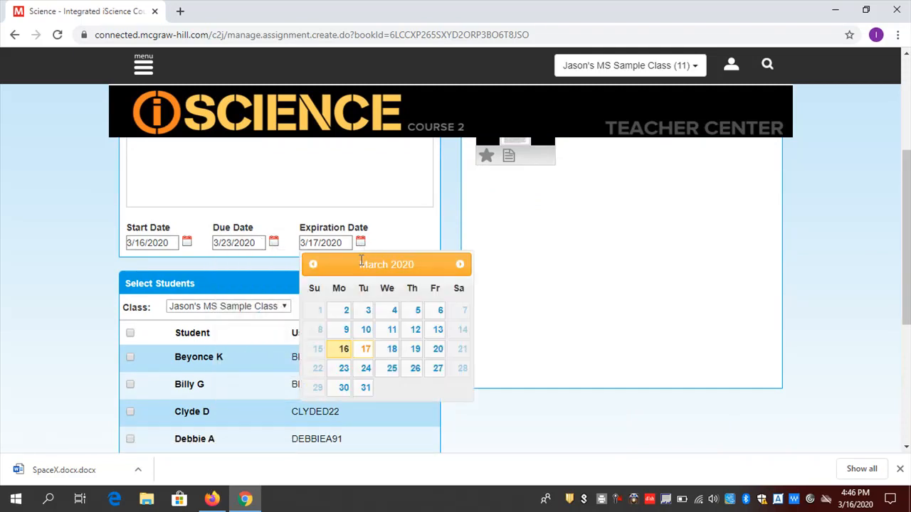
click(363, 369)
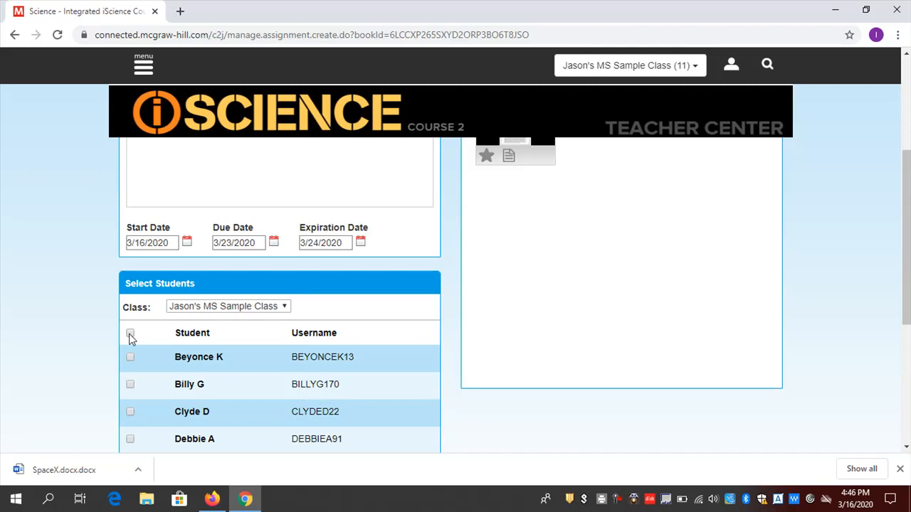
Select all students in the sample class, assign the Webquest assignment to them, and dismiss the confirmation.
drag(907, 236, 907, 285)
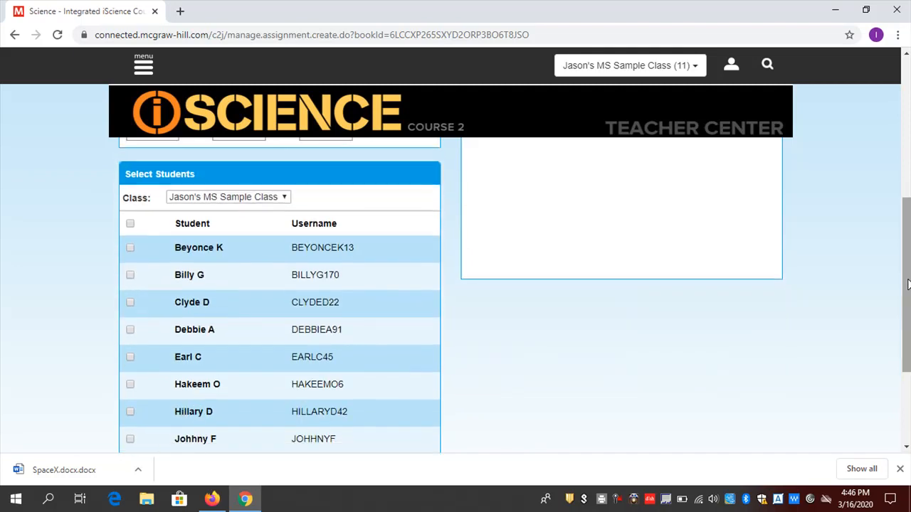
click(130, 276)
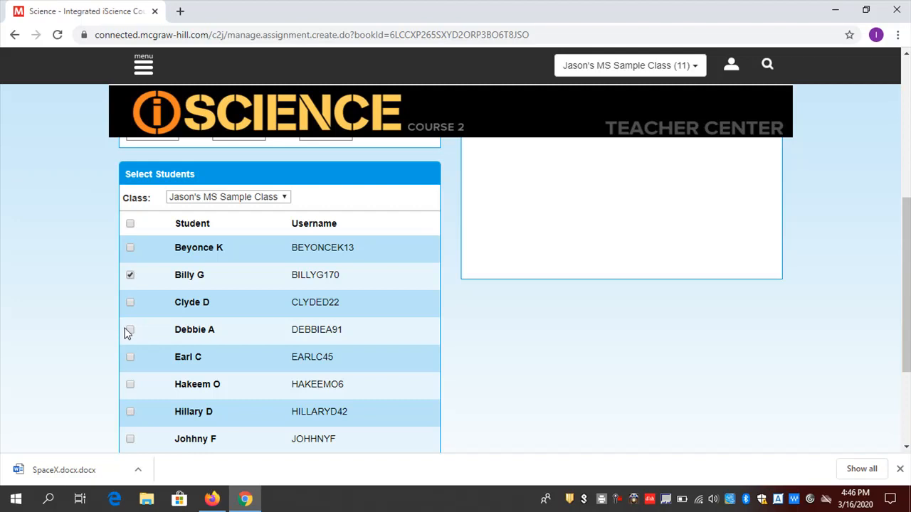
click(130, 223)
drag(906, 285, 908, 138)
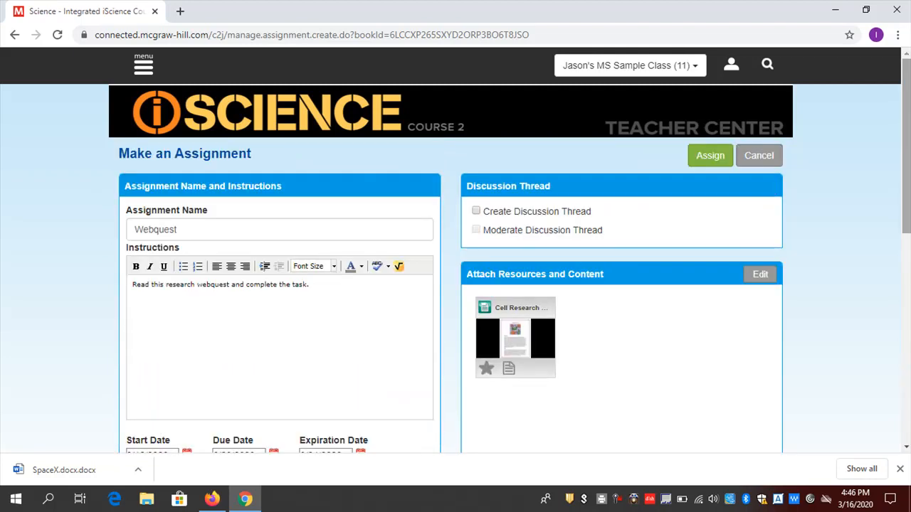
click(708, 156)
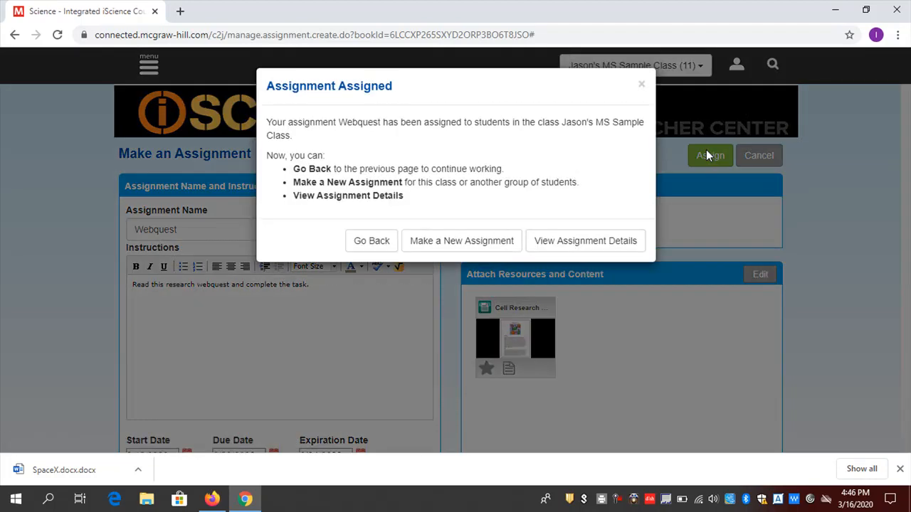
click(641, 84)
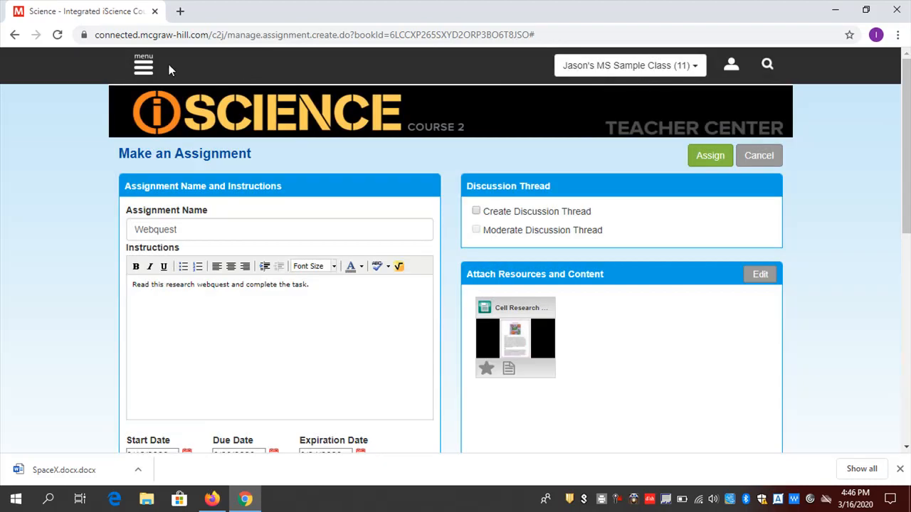
Return to the resource library, preview the BrainPOP Cell Specialization movie from Lesson 2: The Cell, and close it.
click(153, 70)
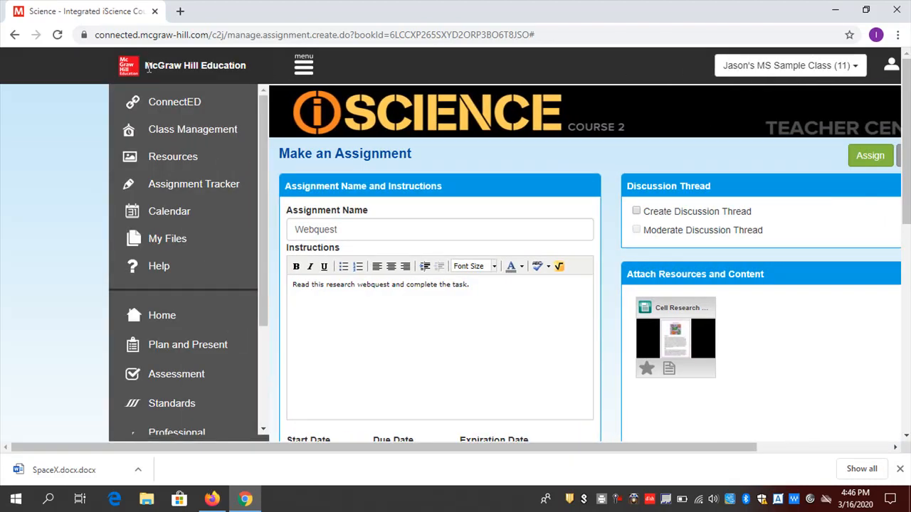
click(169, 157)
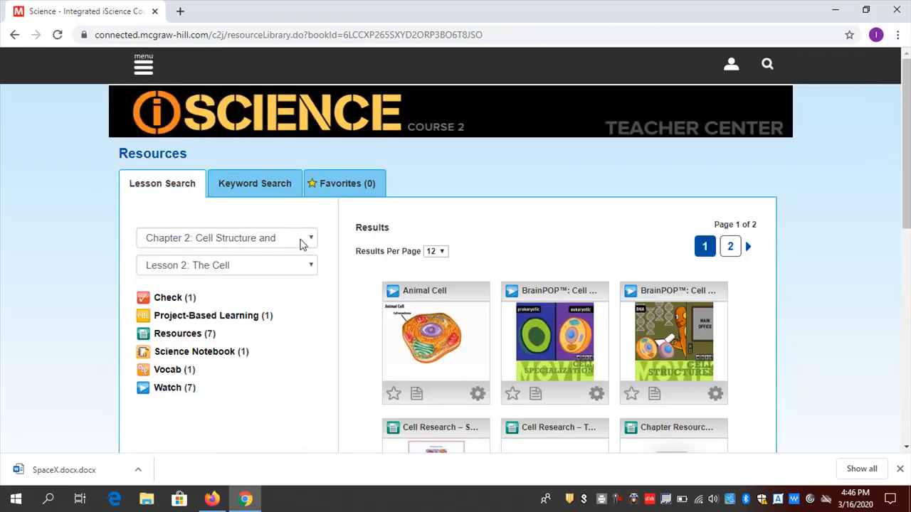
scroll(852, 238, down, 2)
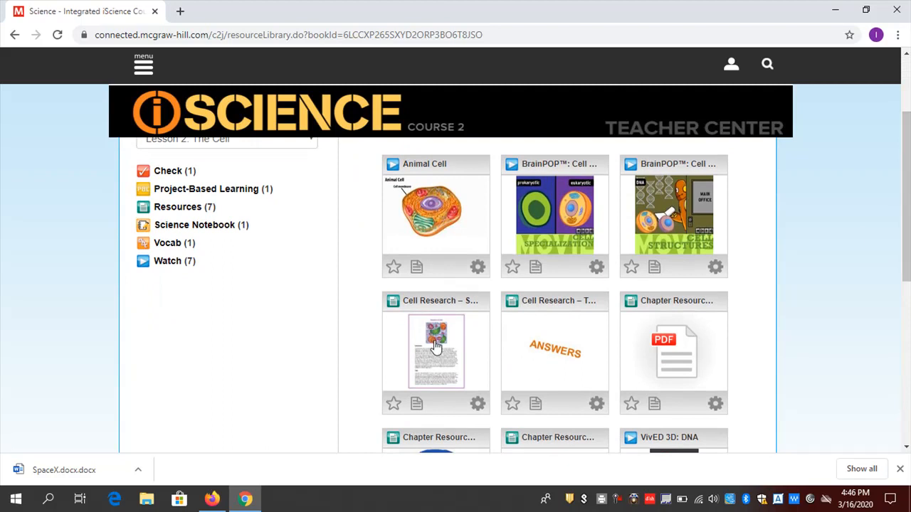
click(566, 205)
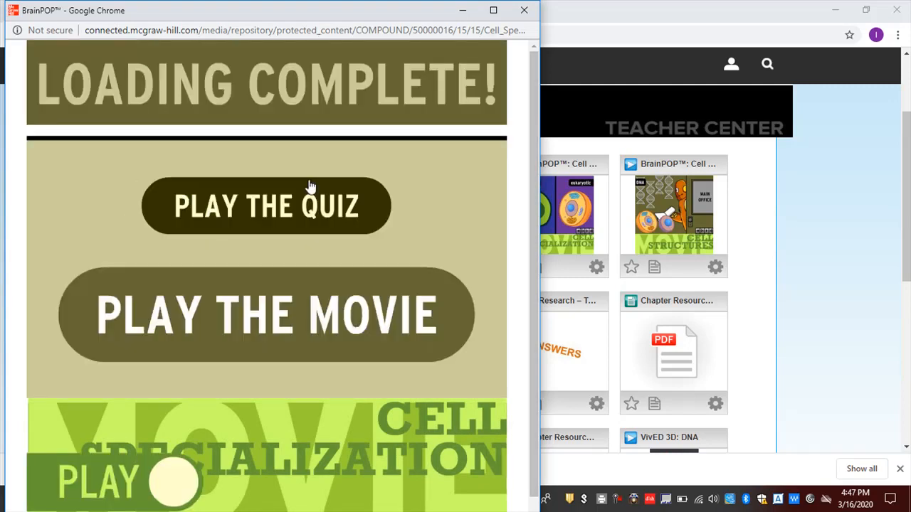
click(530, 12)
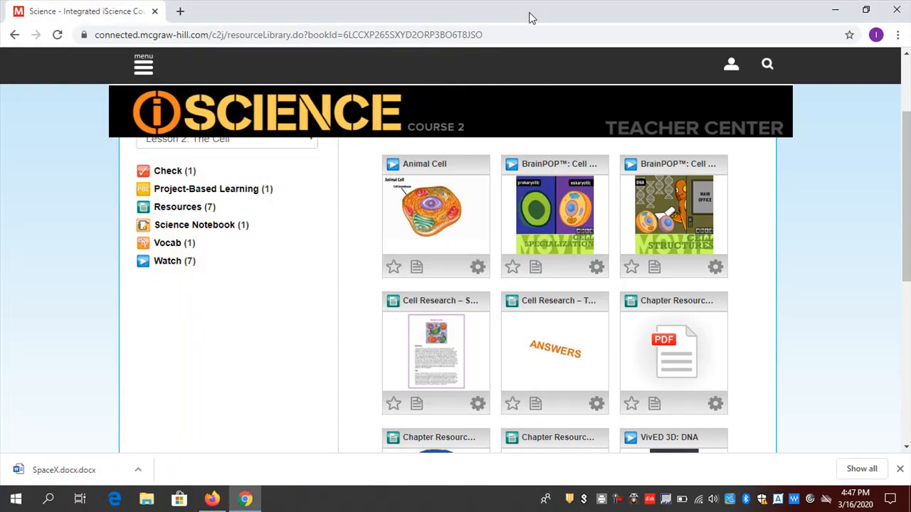
Start an assignment from the BrainPOP Cell Specialization resource, named "Watch this animation" with the instructions "Watch animation. Take the quiz".
click(597, 268)
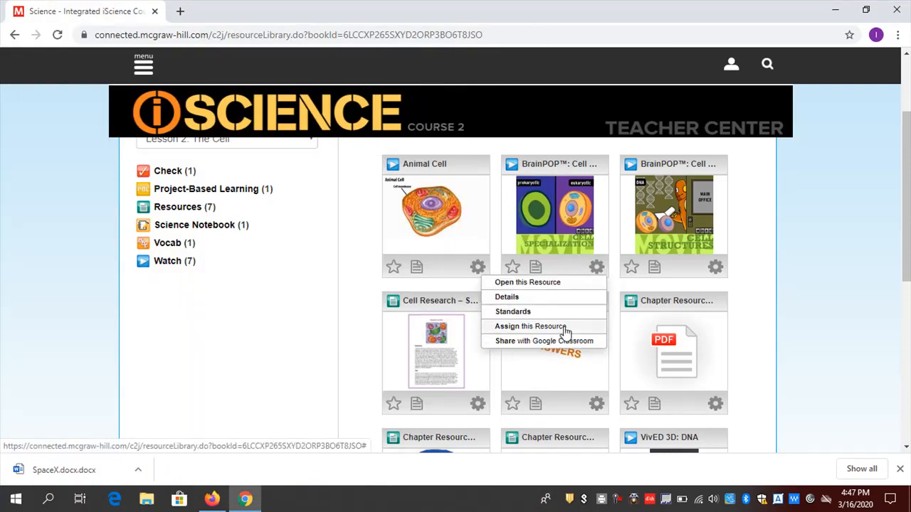
click(530, 326)
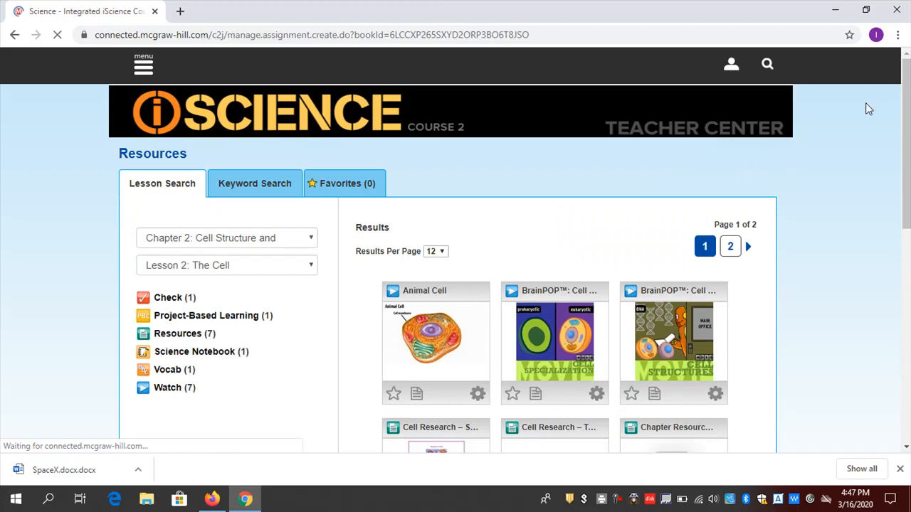
drag(906, 110, 906, 133)
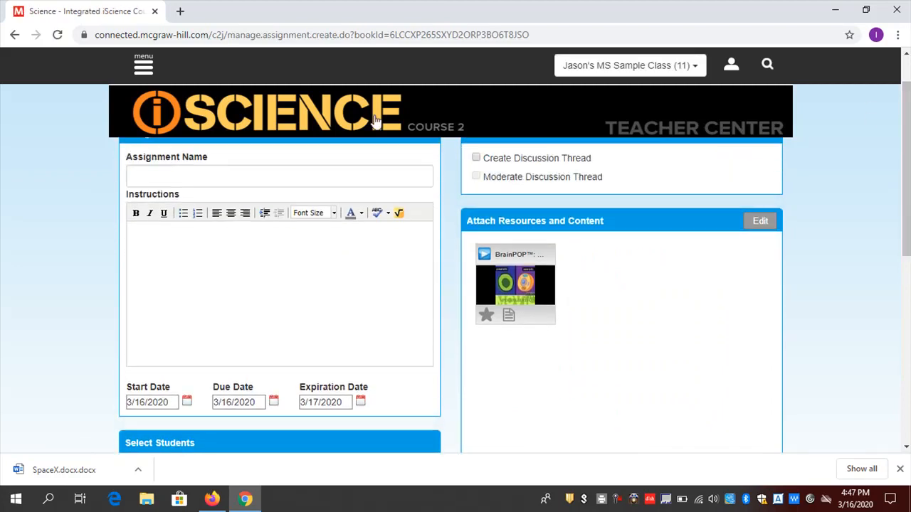
click(285, 176)
text(Watch this animation)
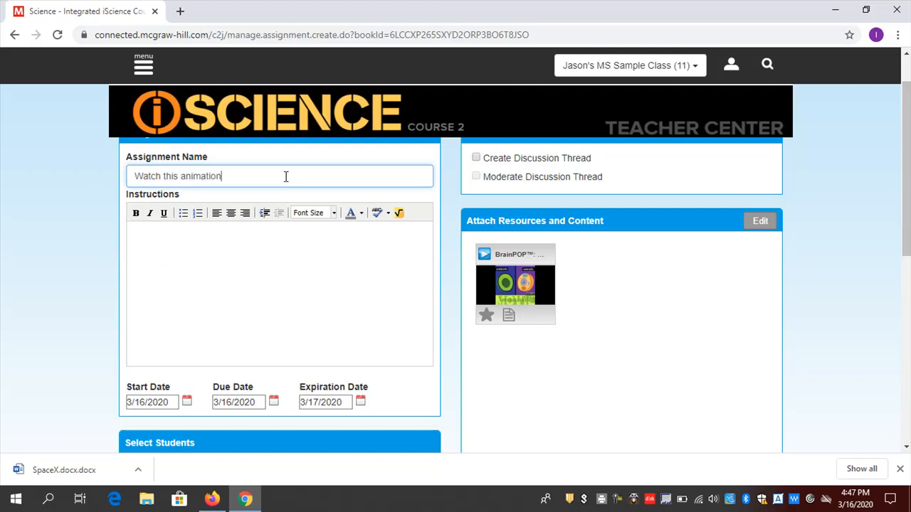
click(203, 237)
text(Watch animation.   Take the quiz)
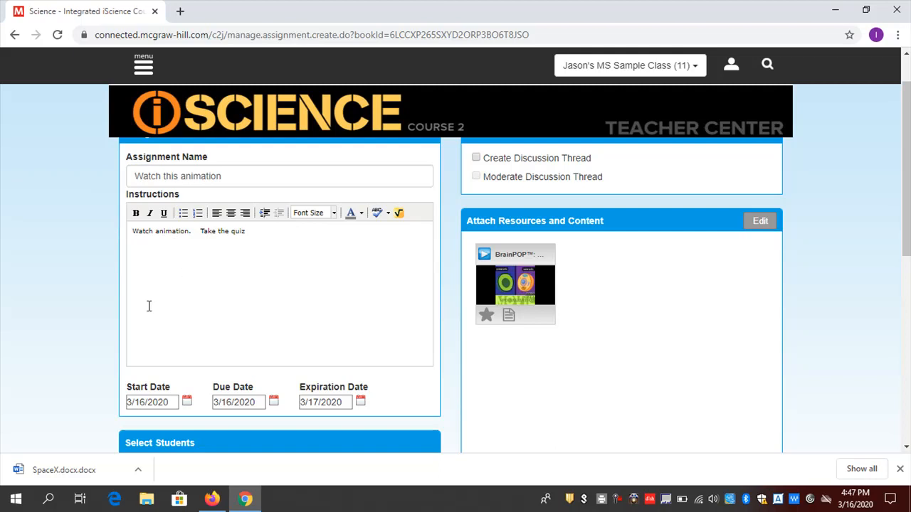
Assign "Watch this animation" to every student in the sample class and dismiss the confirmation.
scroll(183, 173, down, 4)
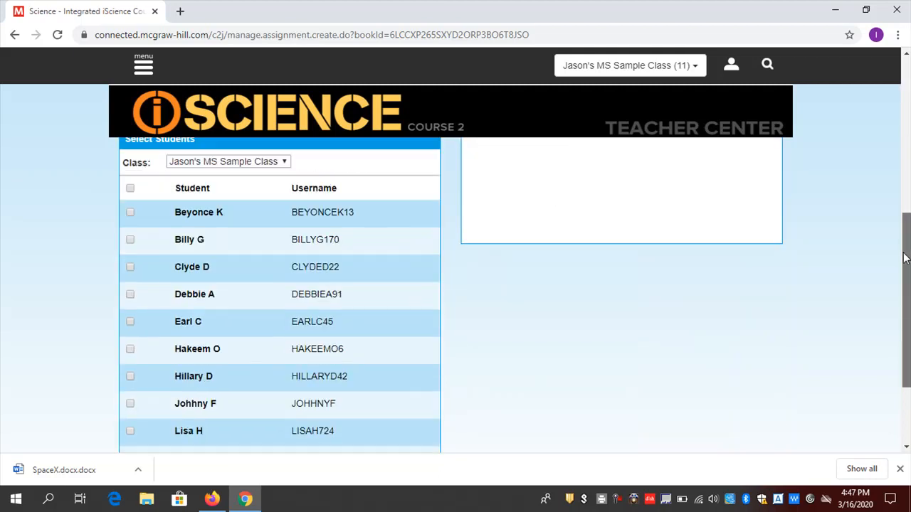
click(130, 188)
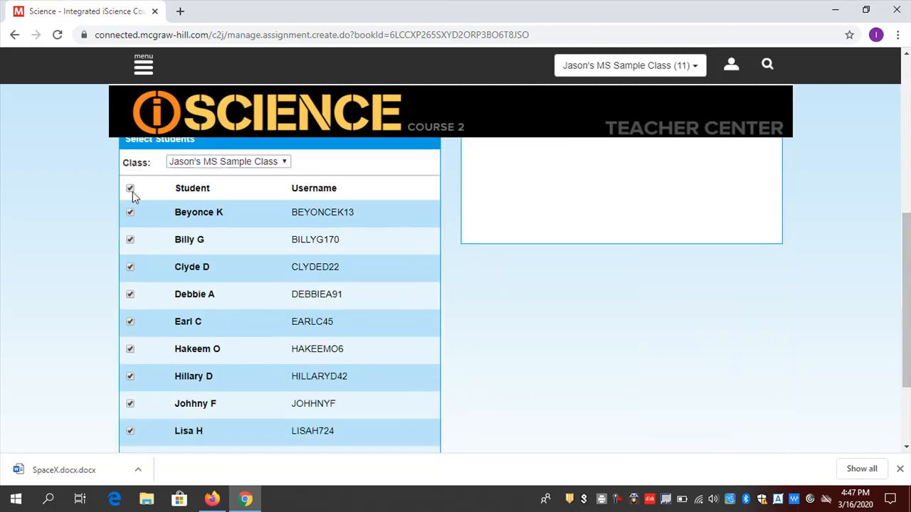
click(908, 87)
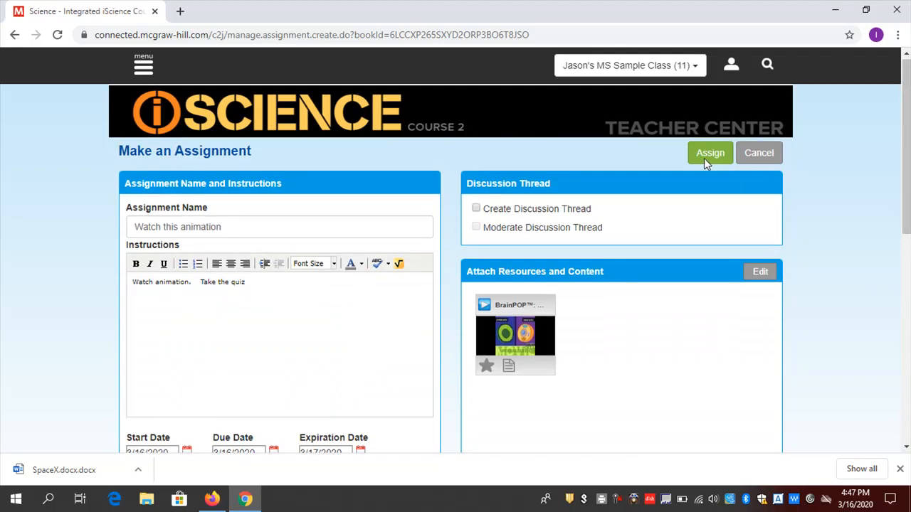
click(706, 159)
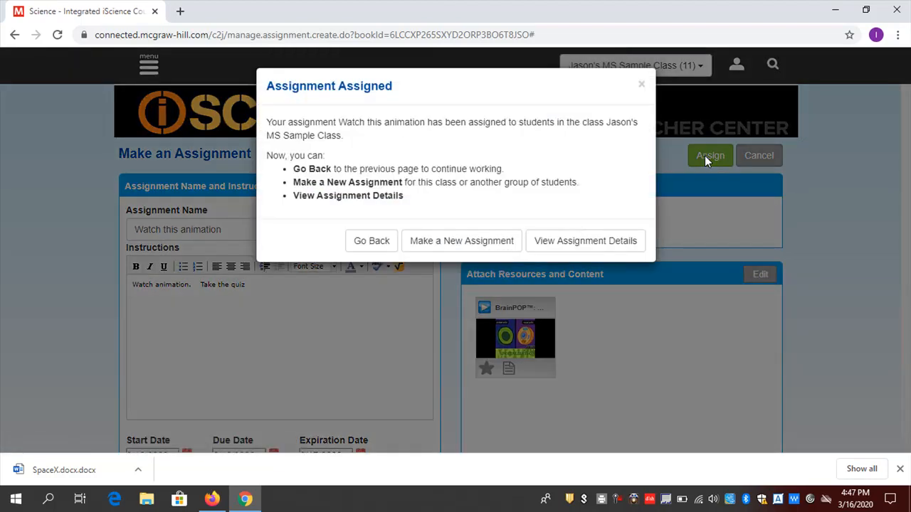
click(643, 86)
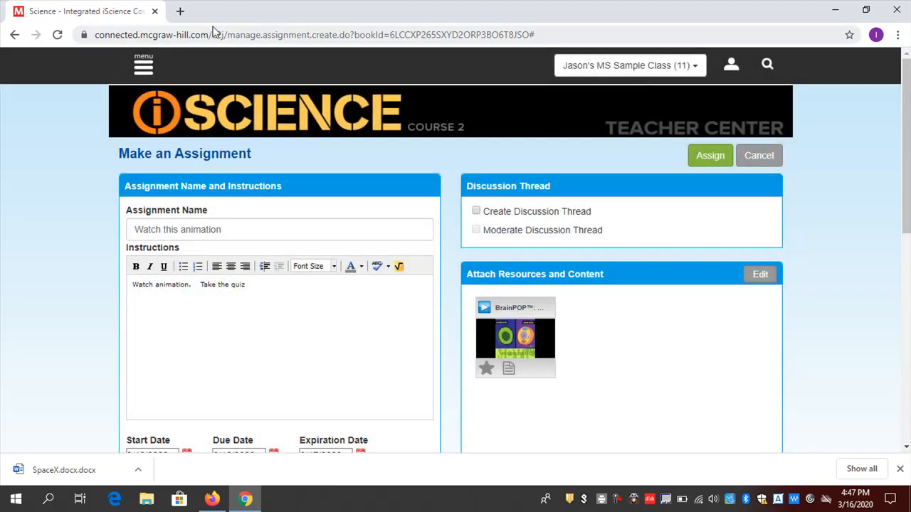
Return to the resource library and show the resources for Chapter 3: From a Cell to an Organism, Lesson 1: The Cell Cycle and Cell Division.
click(143, 65)
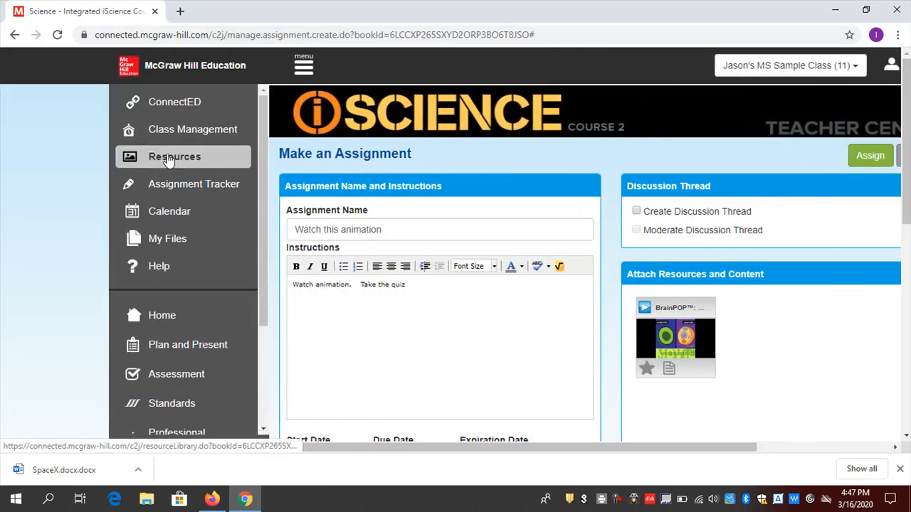
click(169, 159)
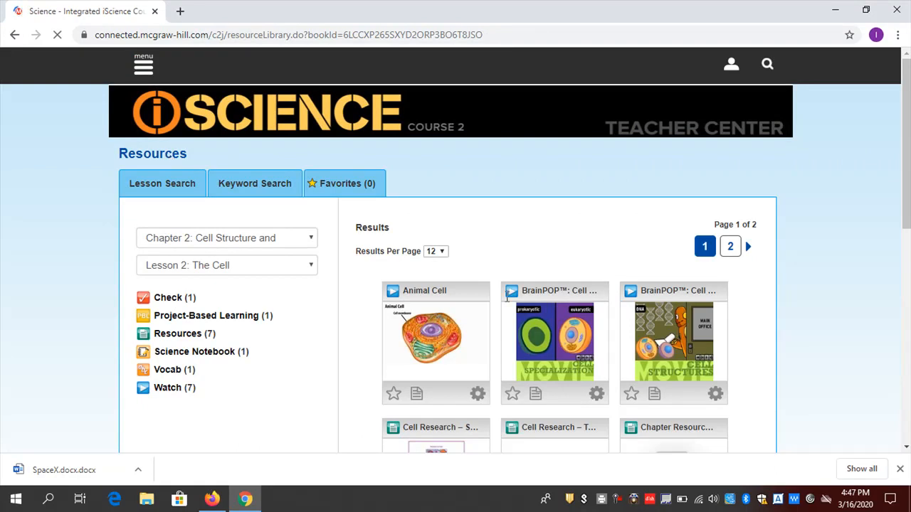
scroll(284, 194, down, 2)
scroll(285, 194, up, 1)
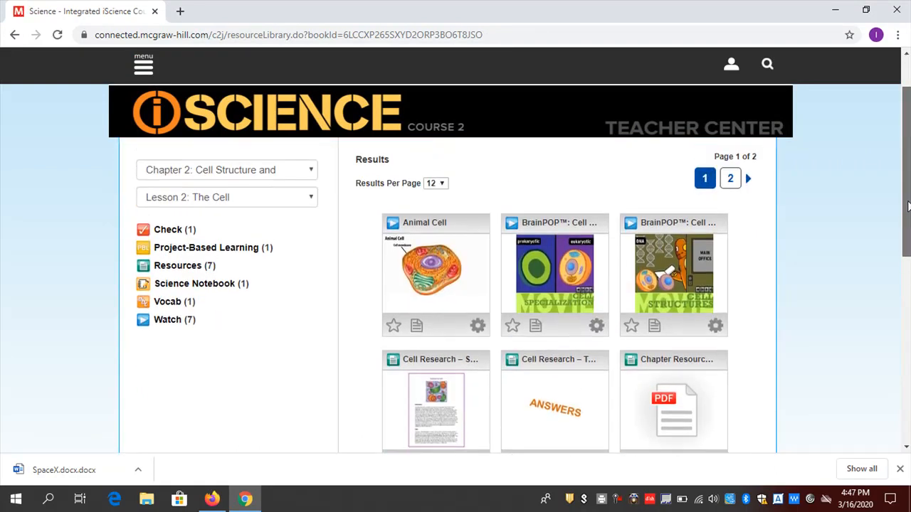
click(300, 174)
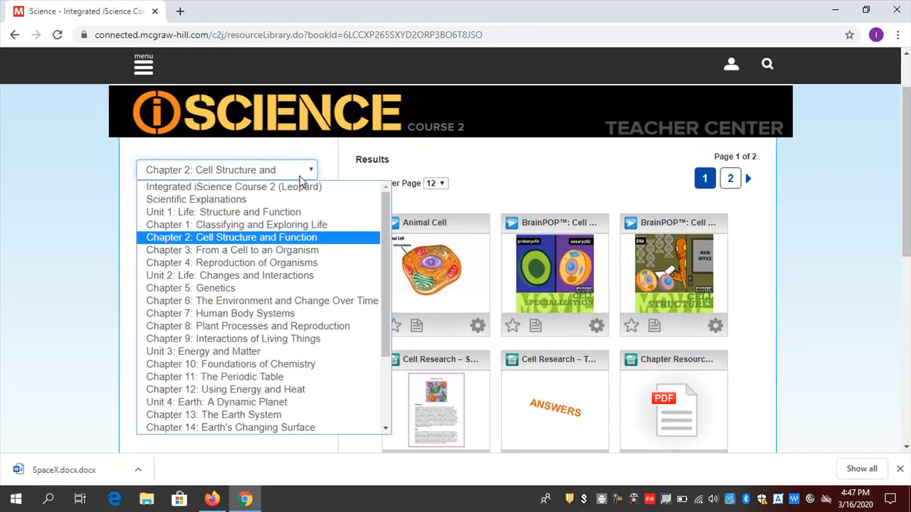
click(254, 252)
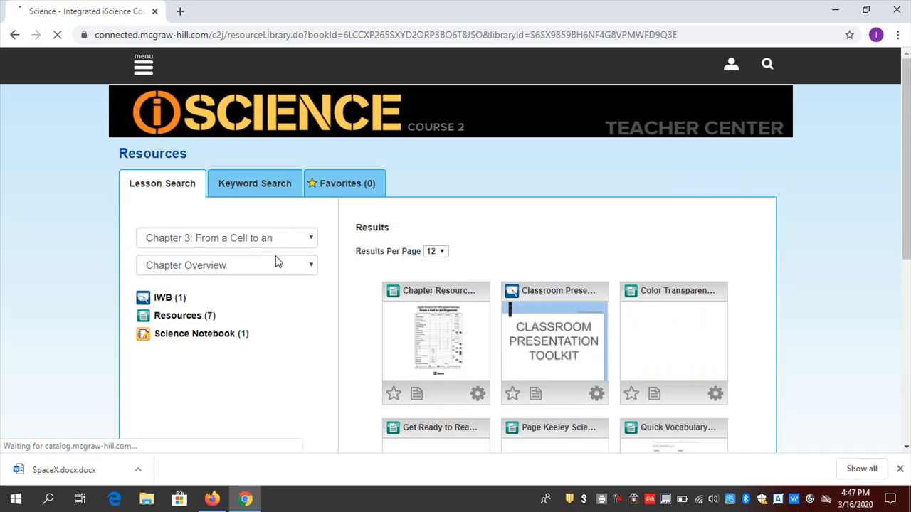
click(304, 270)
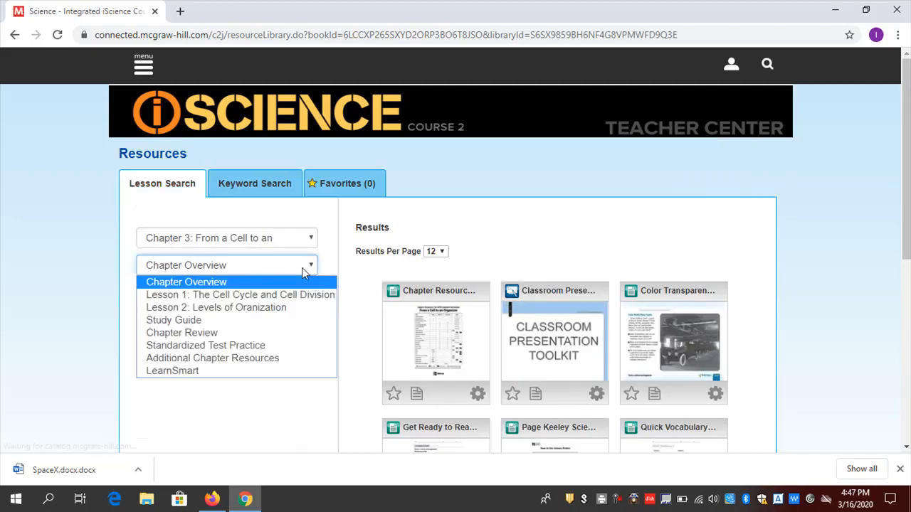
click(272, 294)
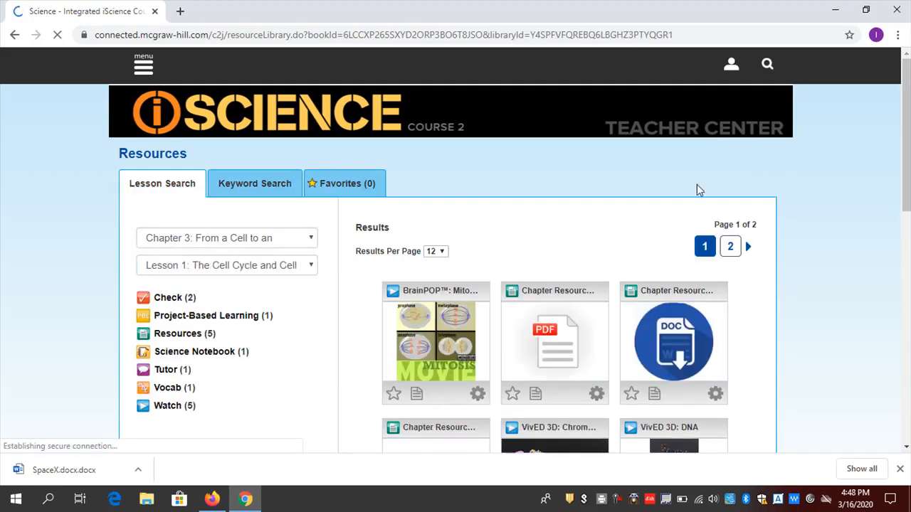
Preview the Find the Percent tutor video, skip ahead to about 2:45, and close it.
drag(901, 112, 905, 264)
click(477, 263)
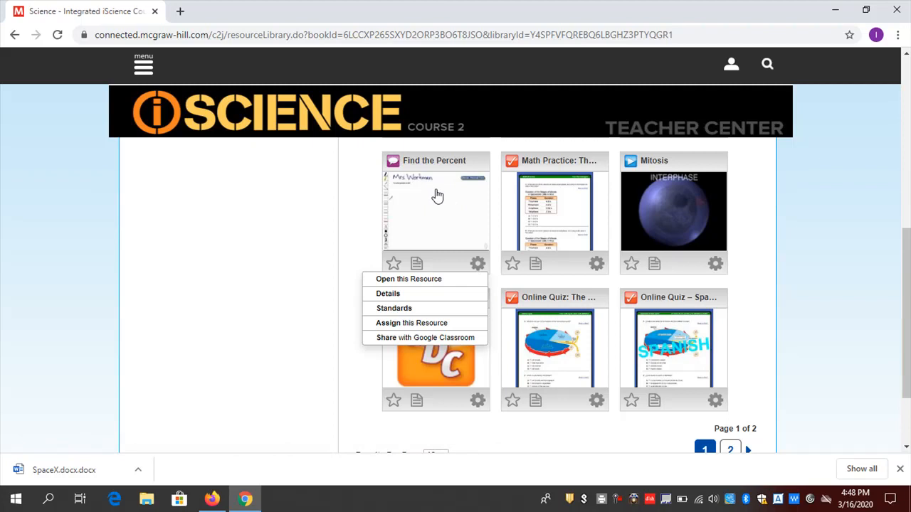
click(437, 195)
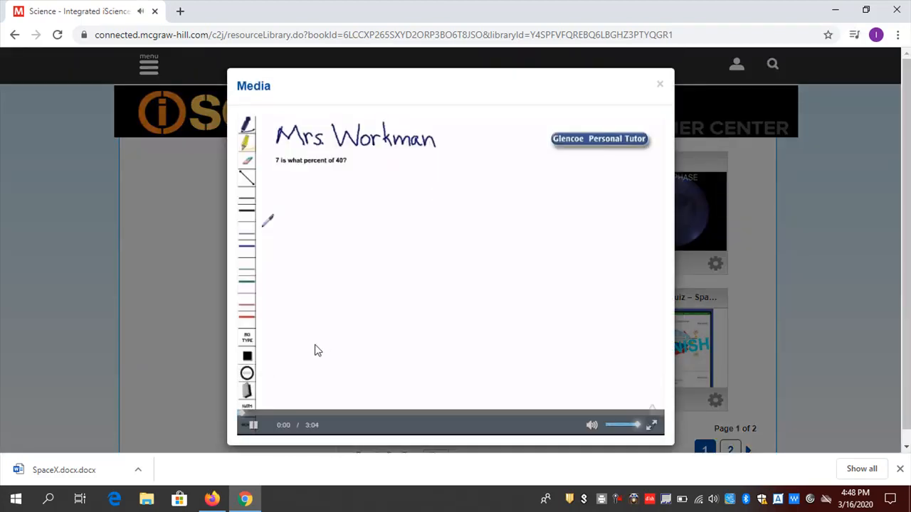
drag(249, 418, 623, 408)
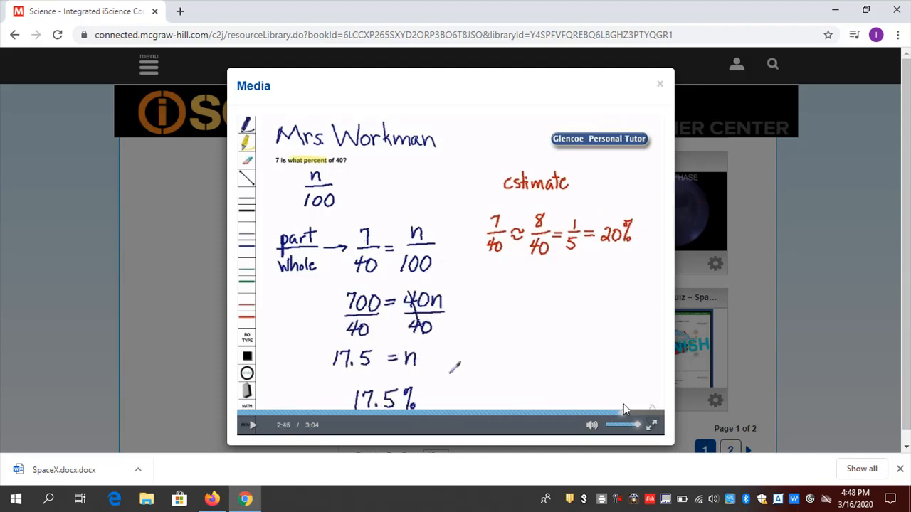
click(654, 85)
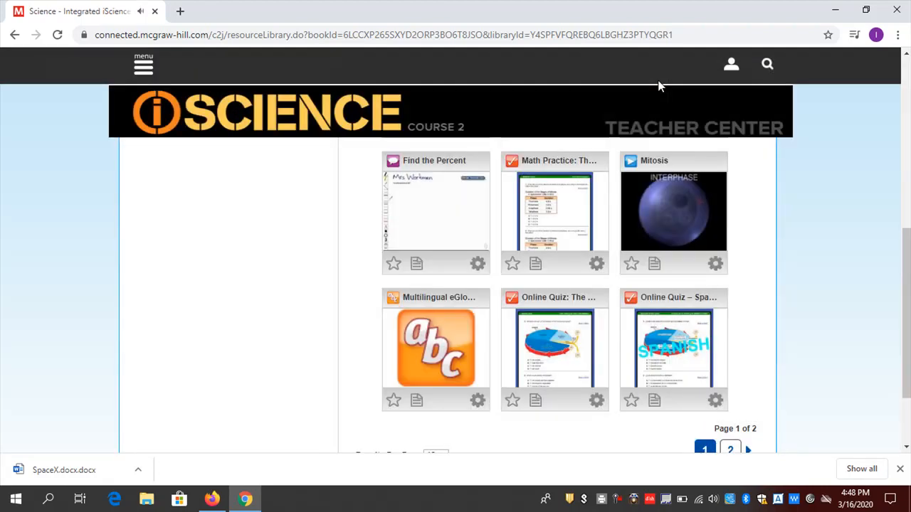
Look through the Lesson 1 resources and open the BrainPOP Mitosis movie.
drag(908, 250, 907, 121)
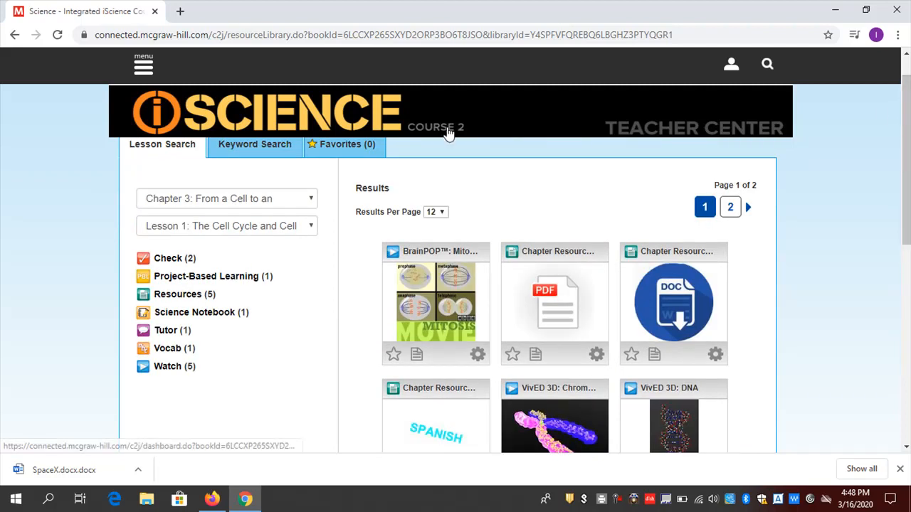
drag(906, 145, 888, 267)
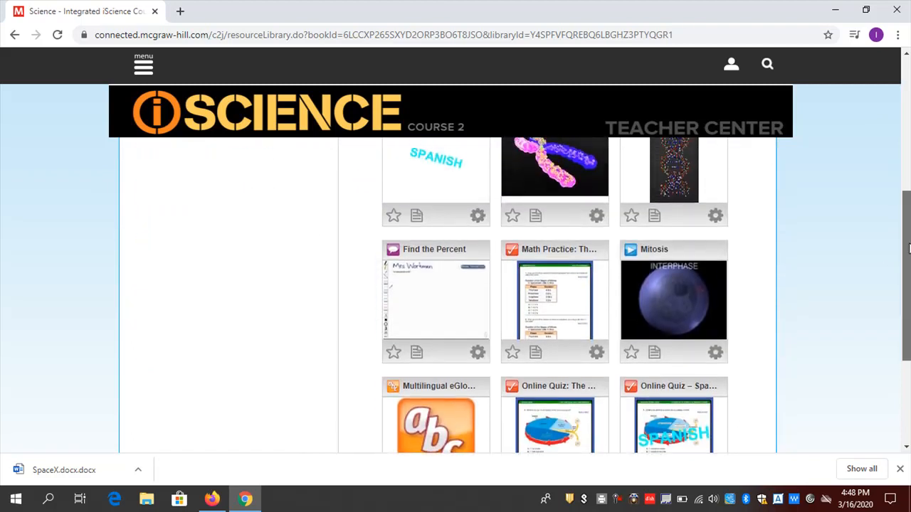
drag(907, 252, 909, 155)
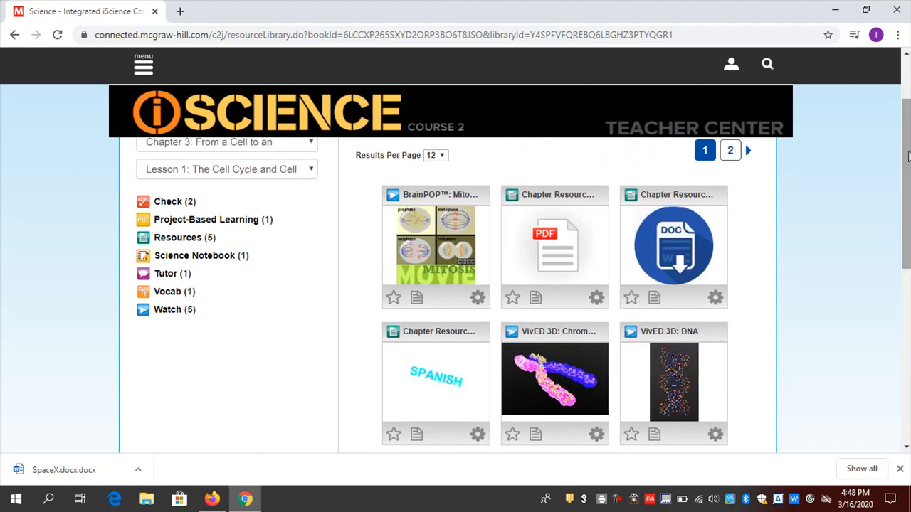
click(449, 246)
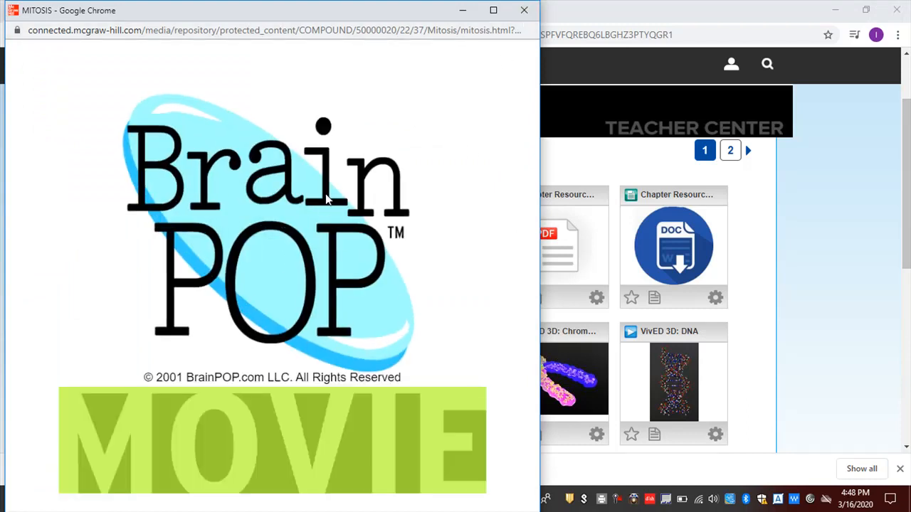
Close the BrainPOP movie and show the resources for Chapter 2: Cell Structure and Function, Lesson 2: The Cell.
click(524, 10)
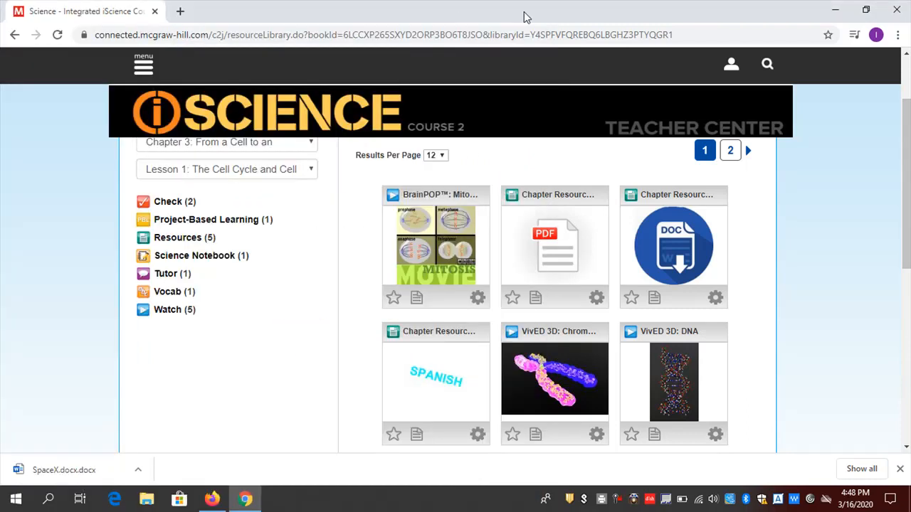
scroll(805, 178, up, 2)
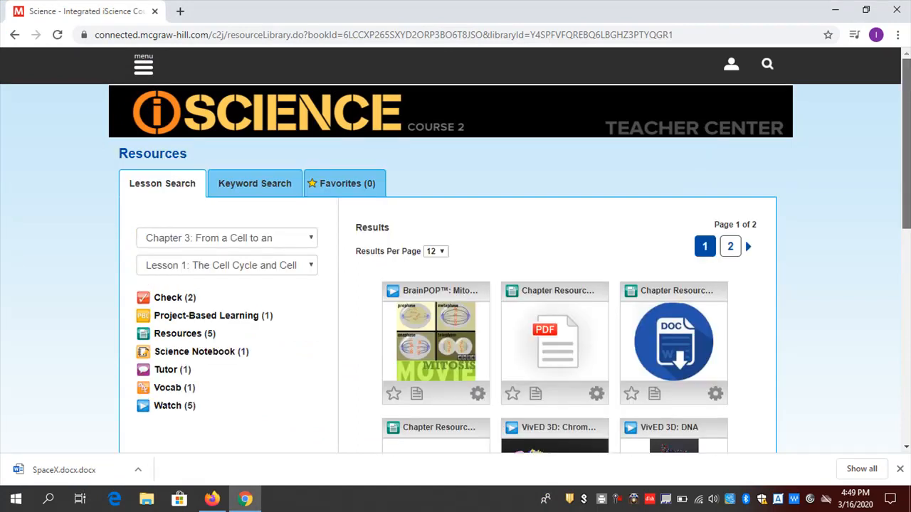
click(310, 267)
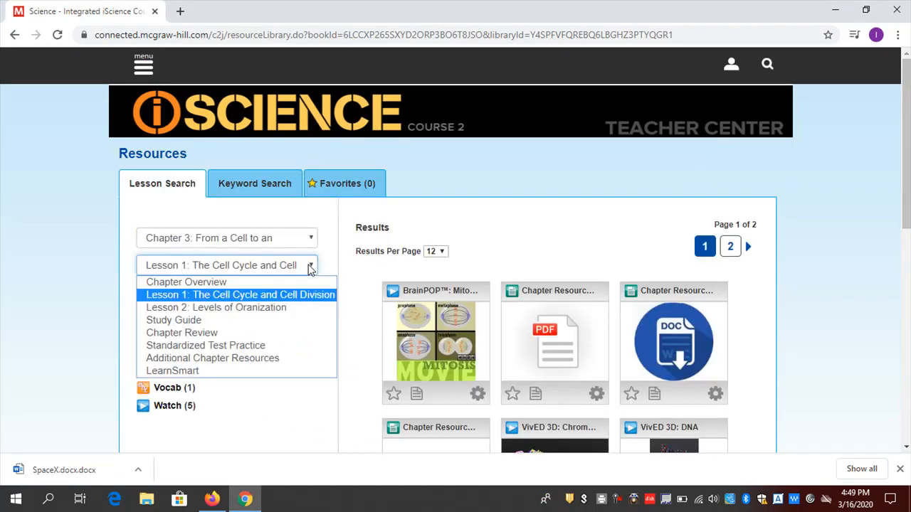
click(310, 238)
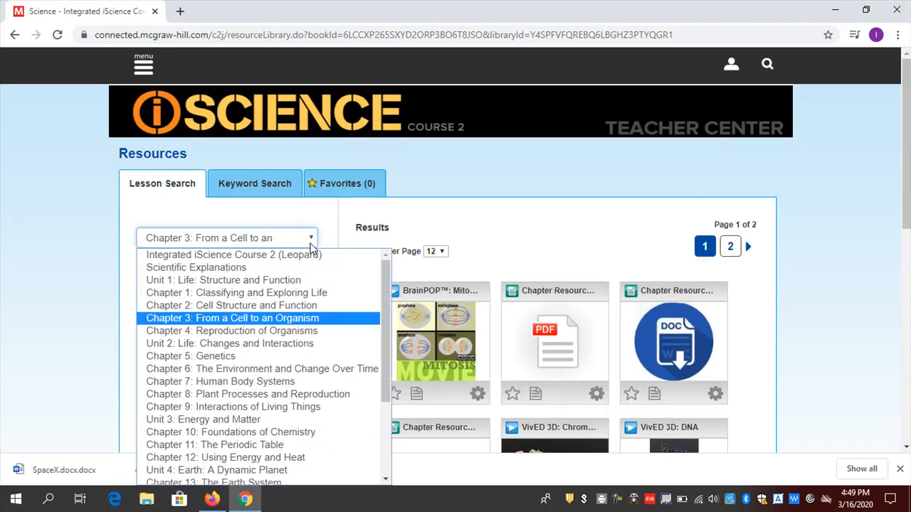
click(264, 307)
click(307, 265)
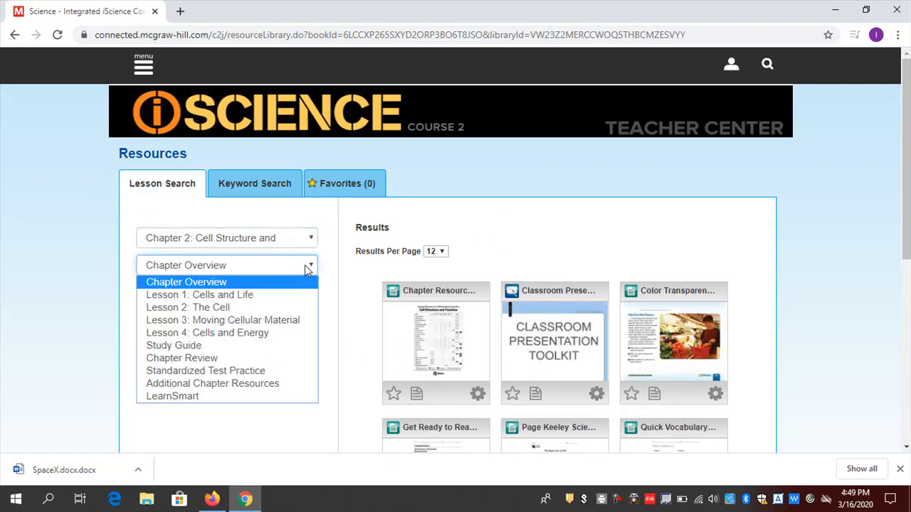
click(255, 308)
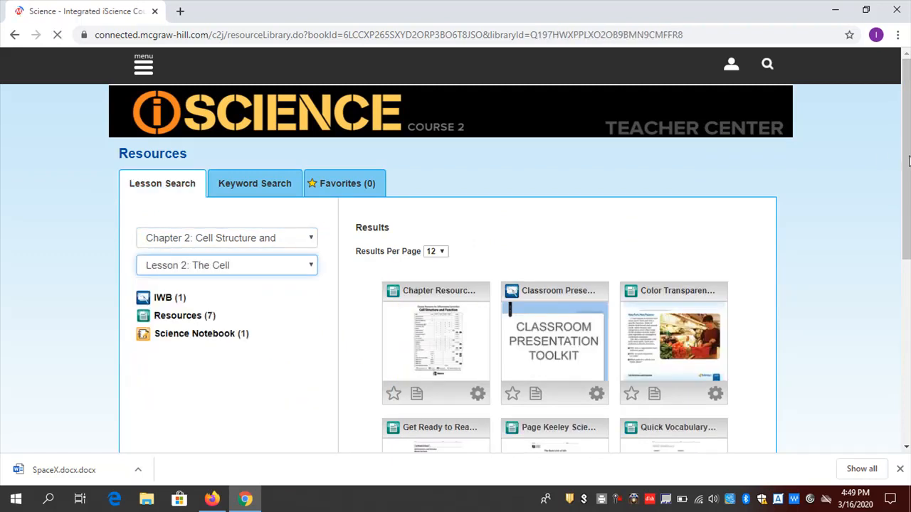
Look through both pages of Lesson 2 resources, then open the Engineering a Cell project PDF and skim its first three pages.
scroll(450, 190, down, 3)
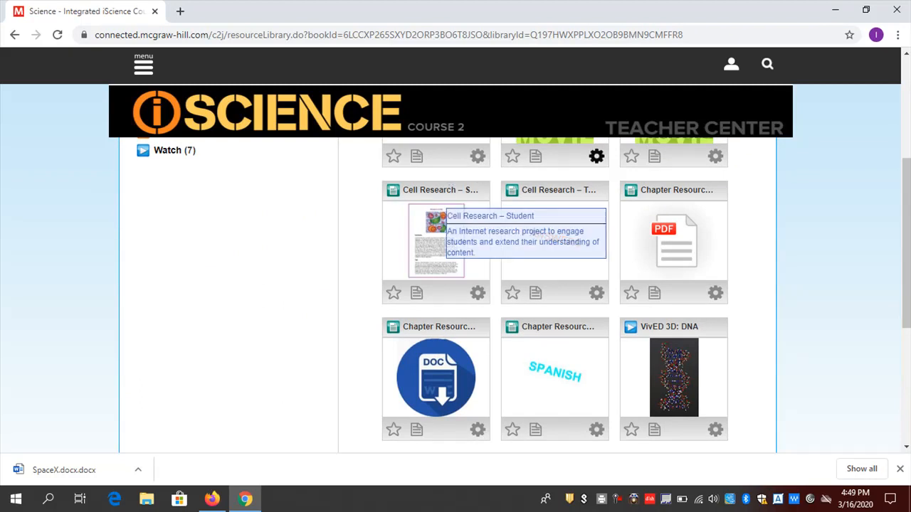
scroll(596, 157, up, 1)
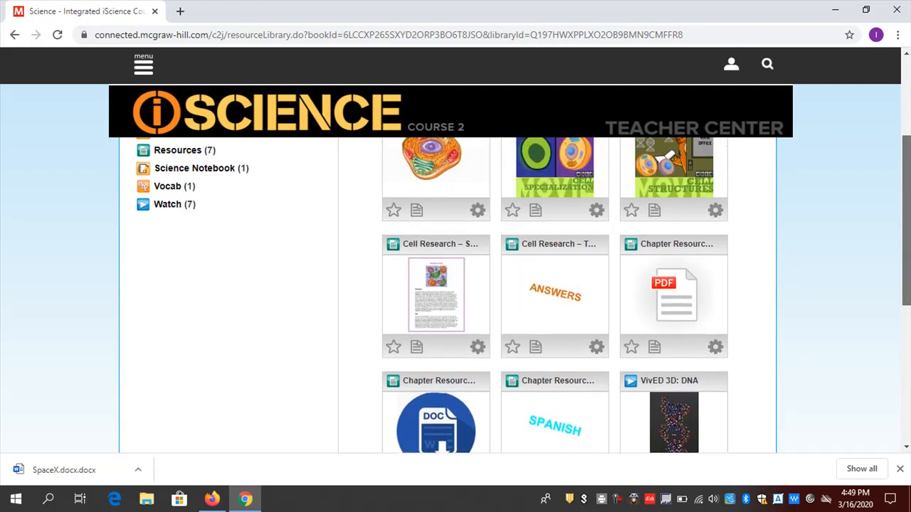
scroll(908, 105, up, 3)
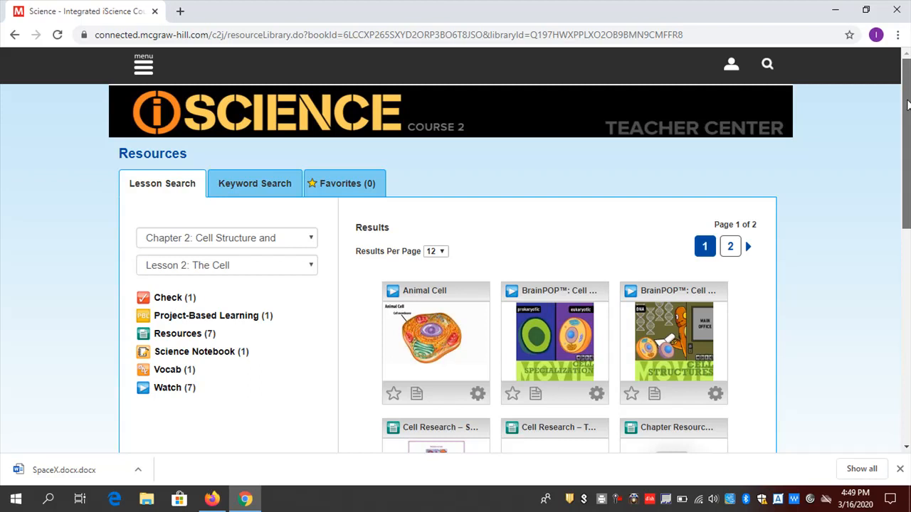
drag(907, 105, 896, 343)
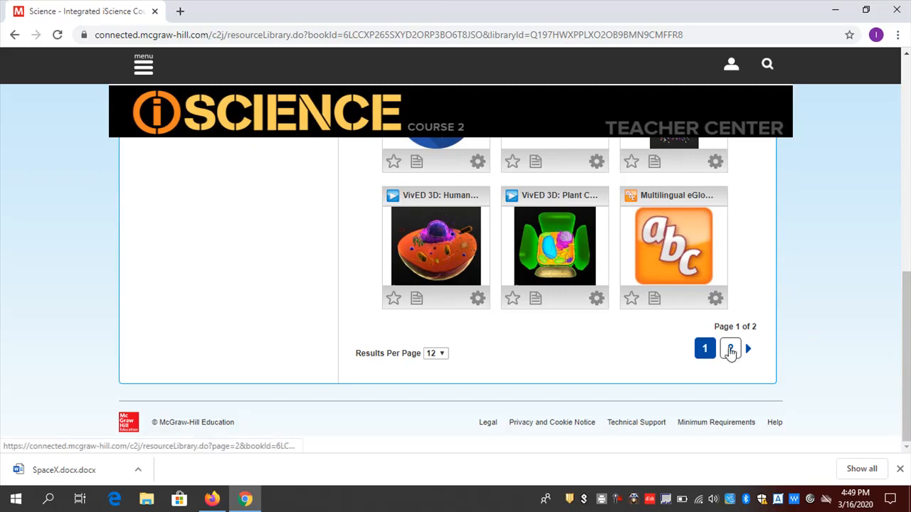
click(730, 349)
drag(906, 343, 906, 289)
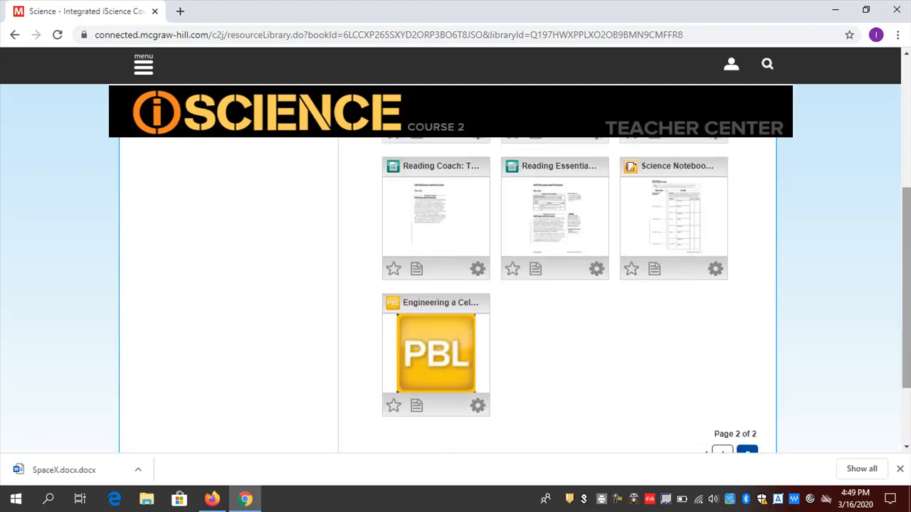
click(446, 351)
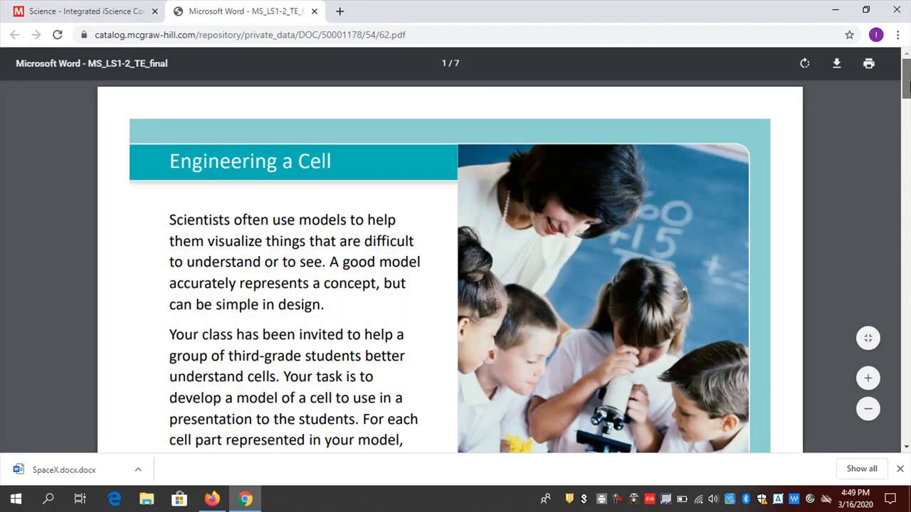
drag(908, 84, 904, 208)
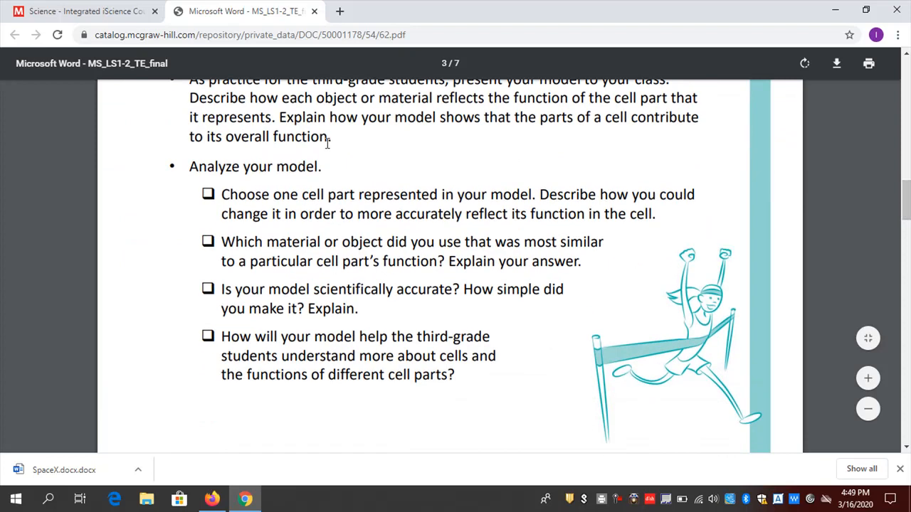
drag(904, 208, 906, 126)
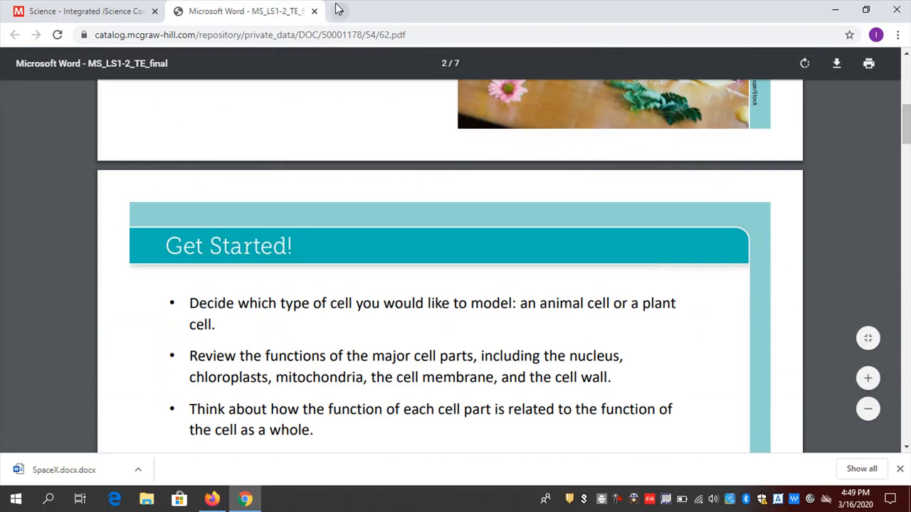
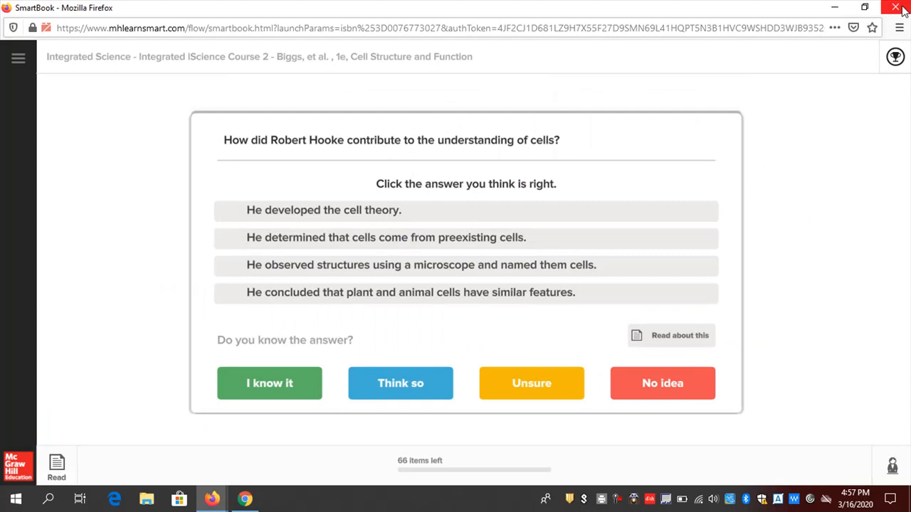
Close the SmartBook question window and read the teacher's message in the Reading for the Week conversation.
click(902, 10)
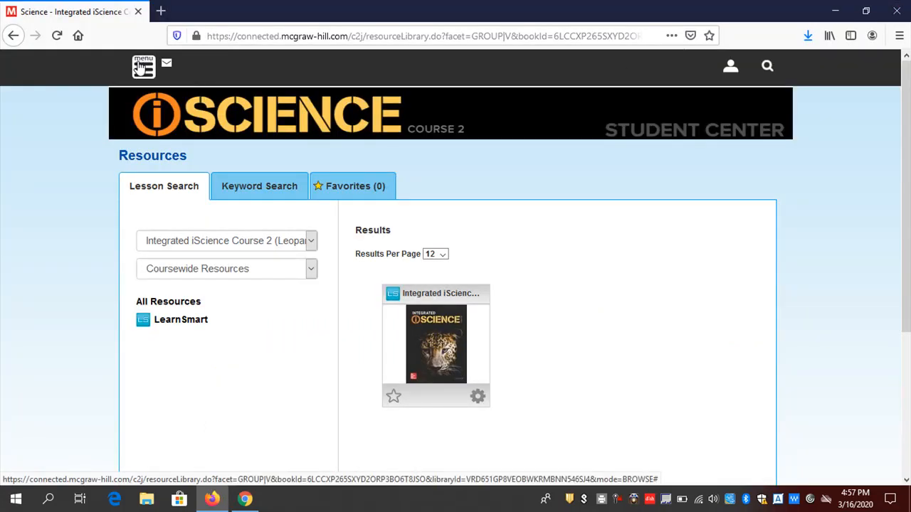
click(142, 66)
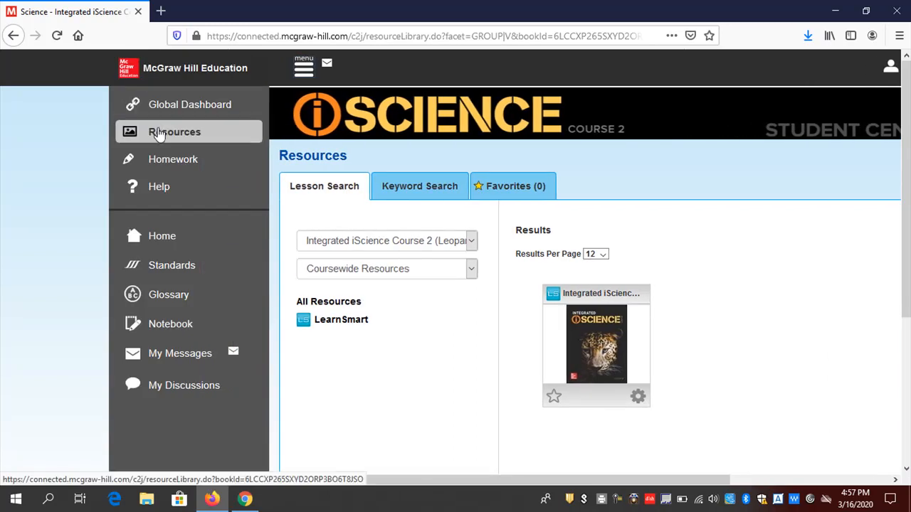
click(180, 353)
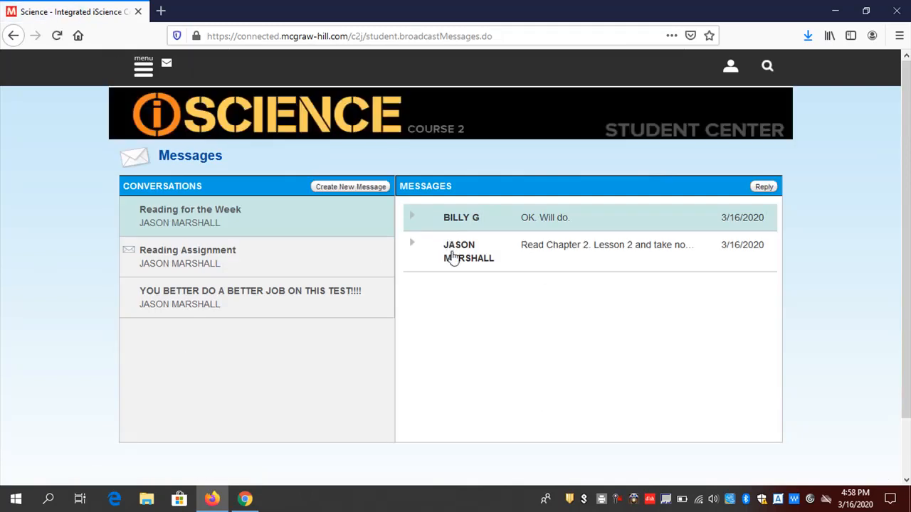
click(452, 258)
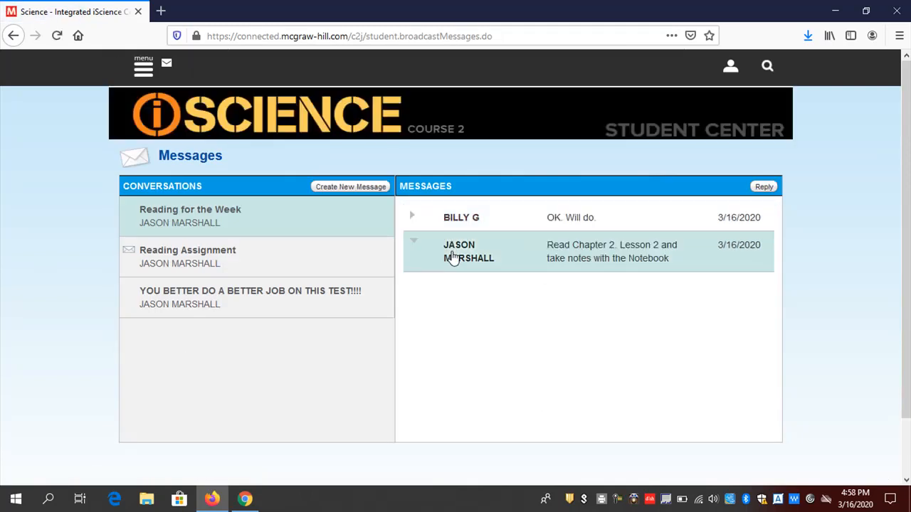
Expand and collapse the teacher's reading message, bring up its reply form, and close the form without sending.
click(144, 68)
click(620, 263)
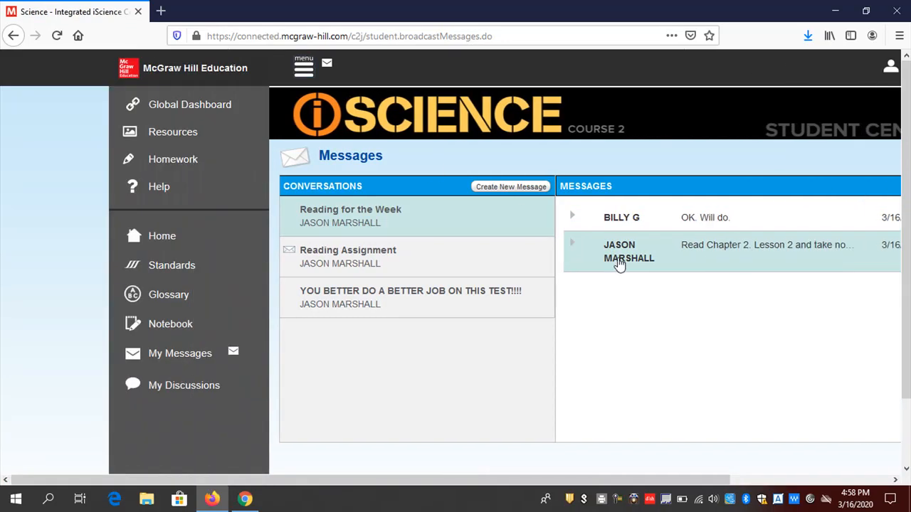
double_click(601, 250)
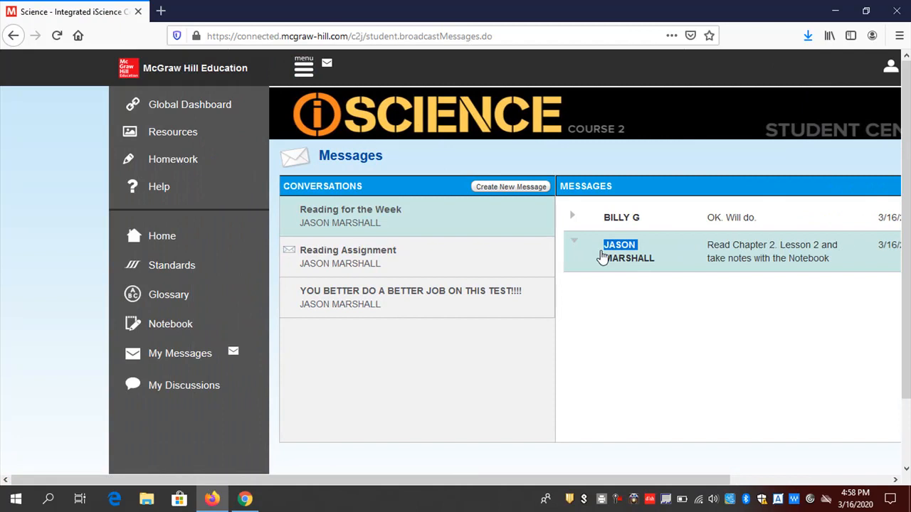
click(303, 68)
click(616, 242)
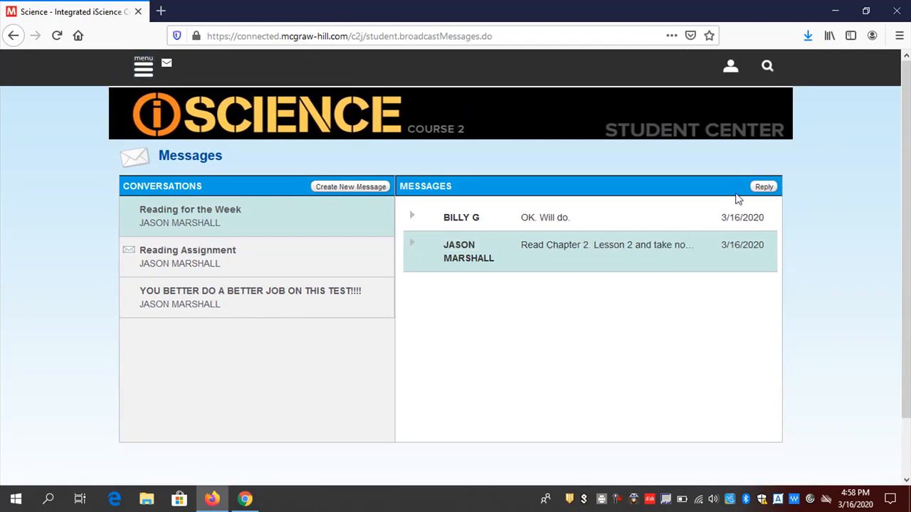
click(765, 188)
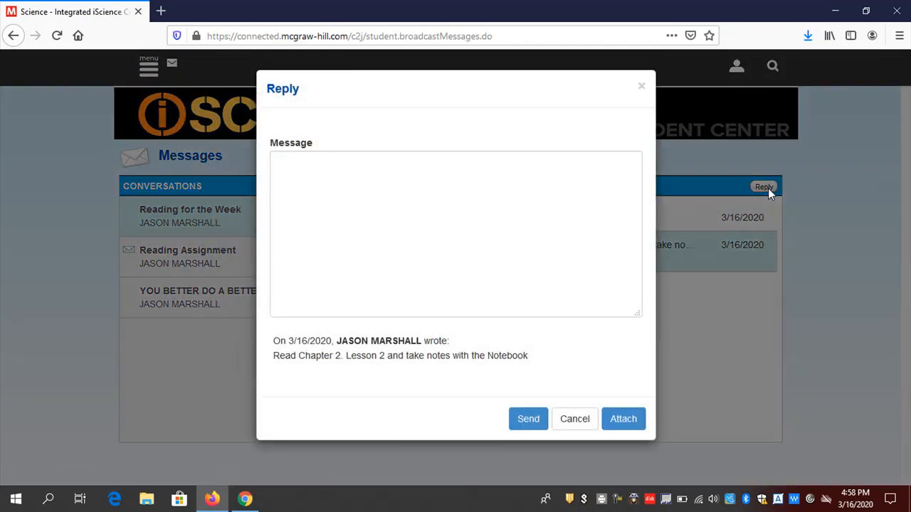
click(640, 86)
Open the student resource library and show the resources for Chapter 2: Cell Structure and Function, Lesson 2: The Cell.
click(144, 68)
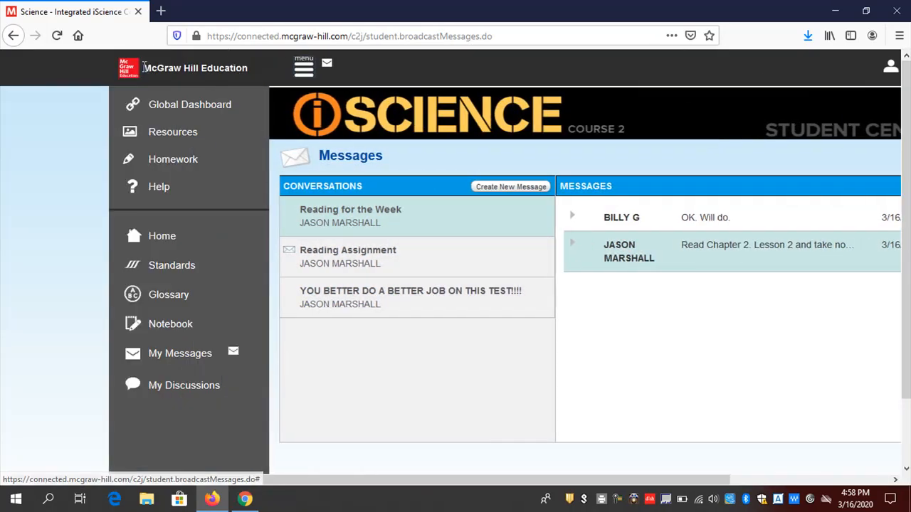
click(157, 135)
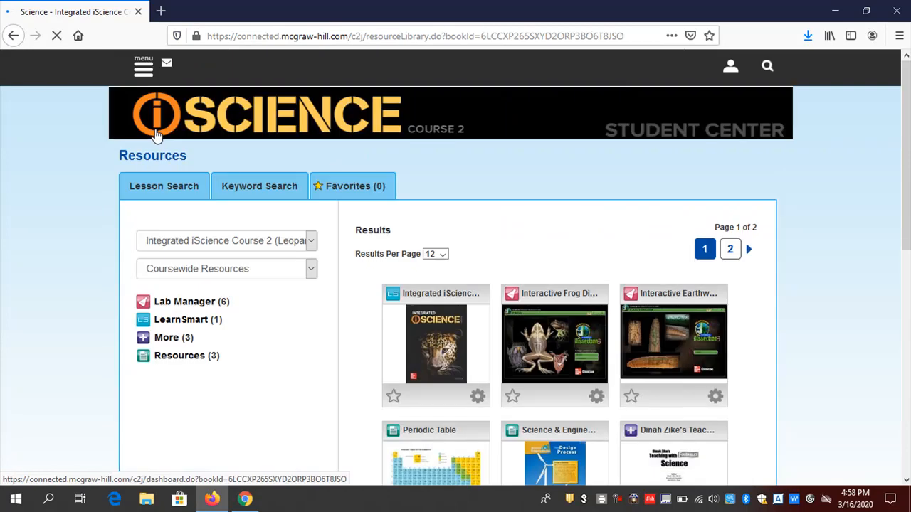
click(311, 241)
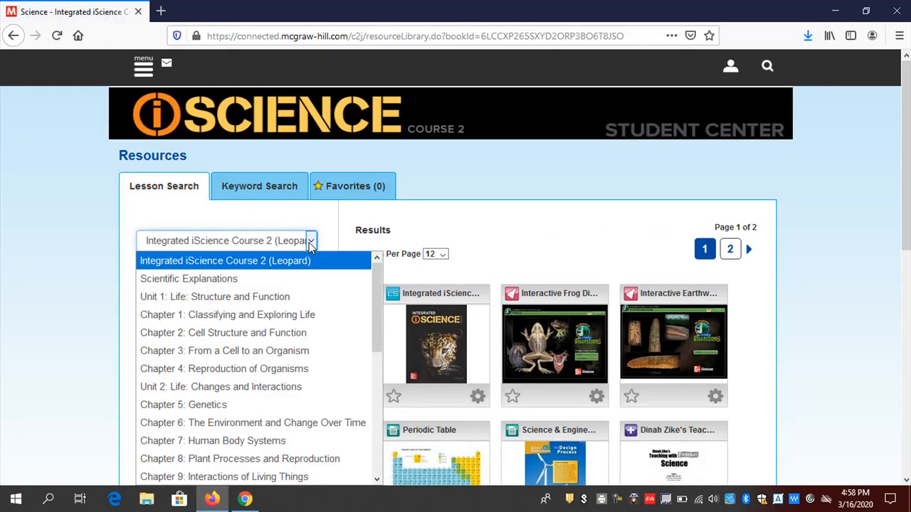
click(249, 333)
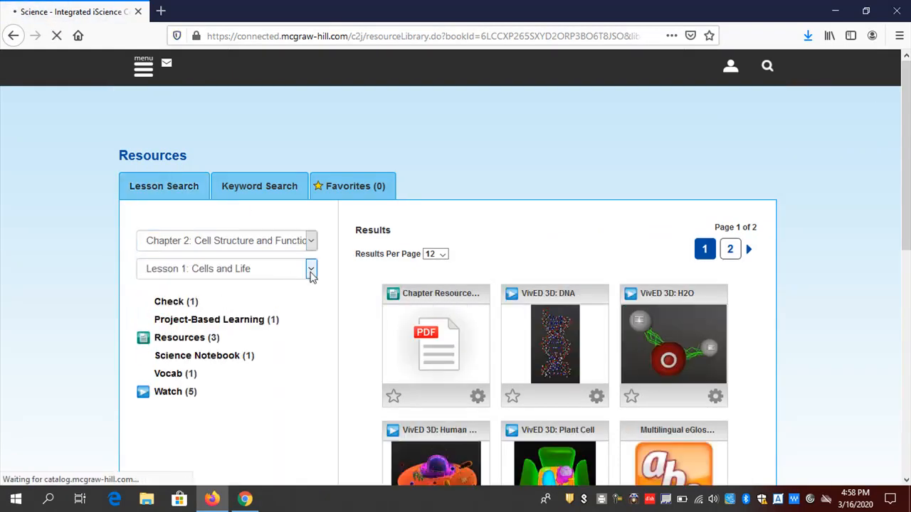
click(312, 271)
click(312, 270)
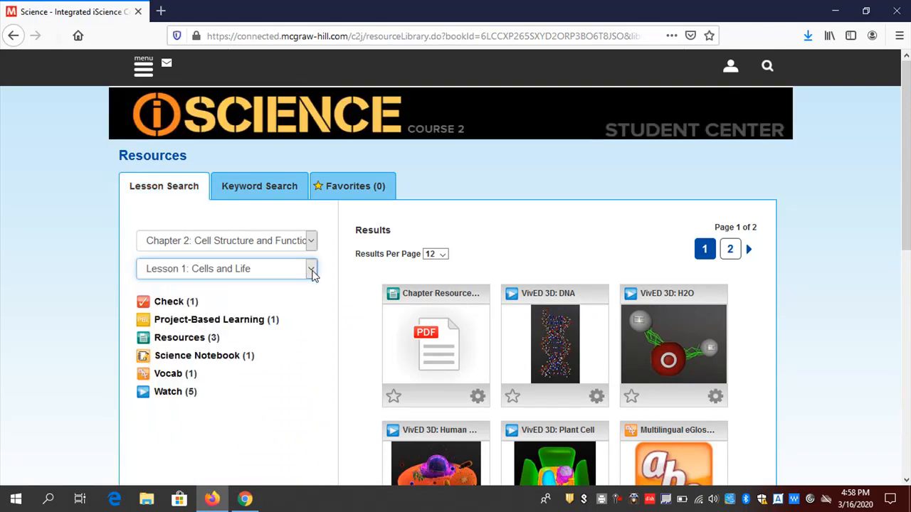
click(311, 271)
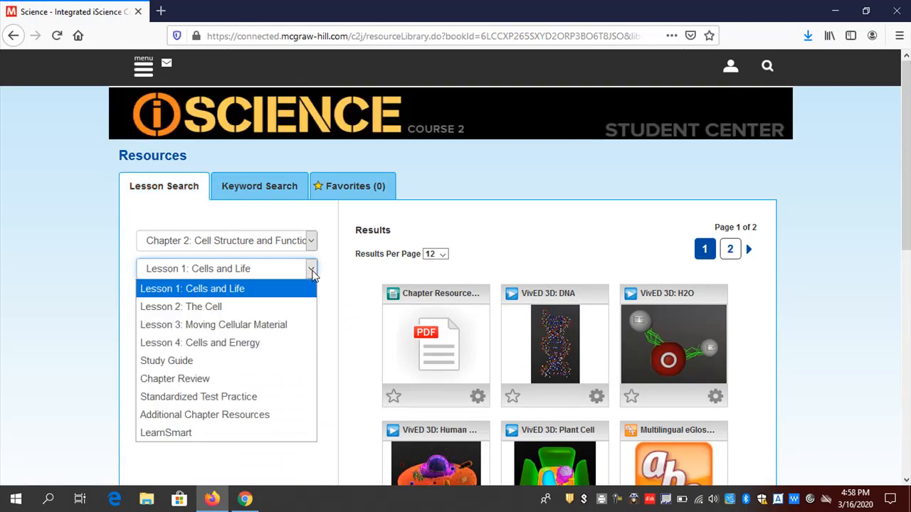
click(274, 302)
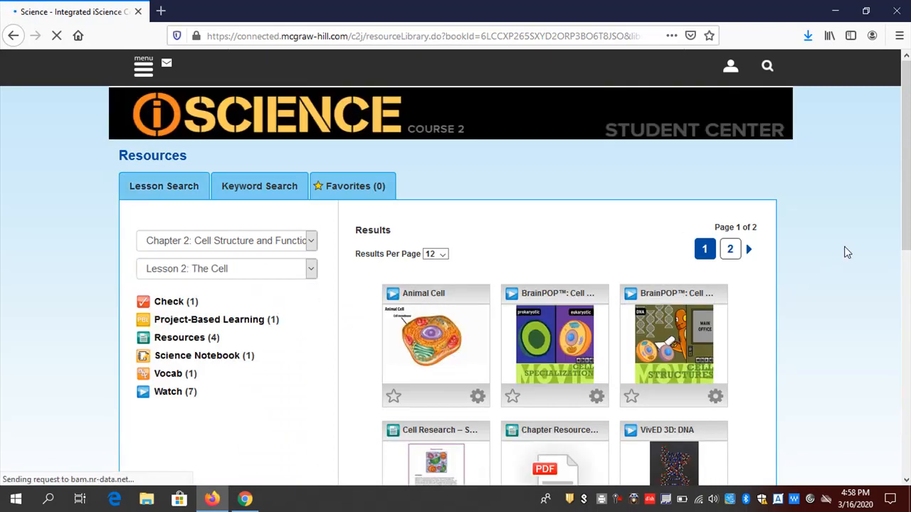
Look through the student resources for Lesson 2, preview the Cell Research – Student document, and close it.
scroll(908, 281, down, 4)
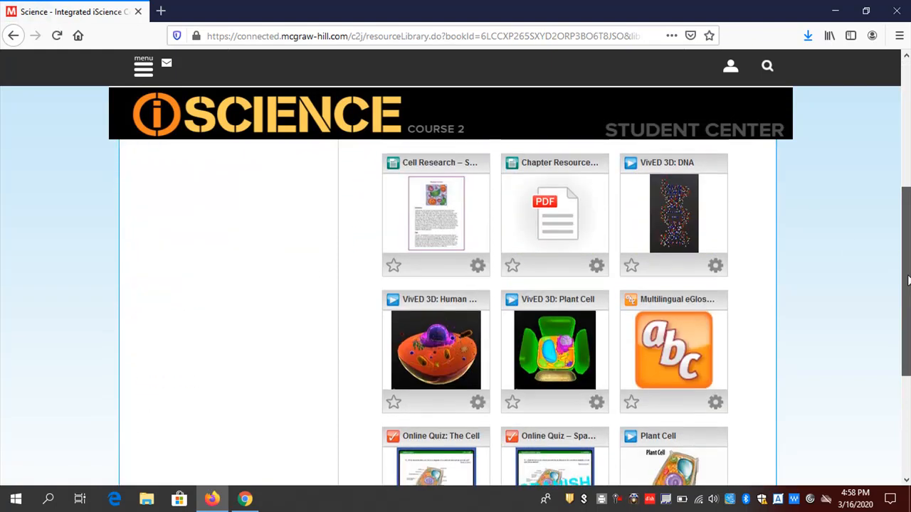
scroll(908, 281, up, 2)
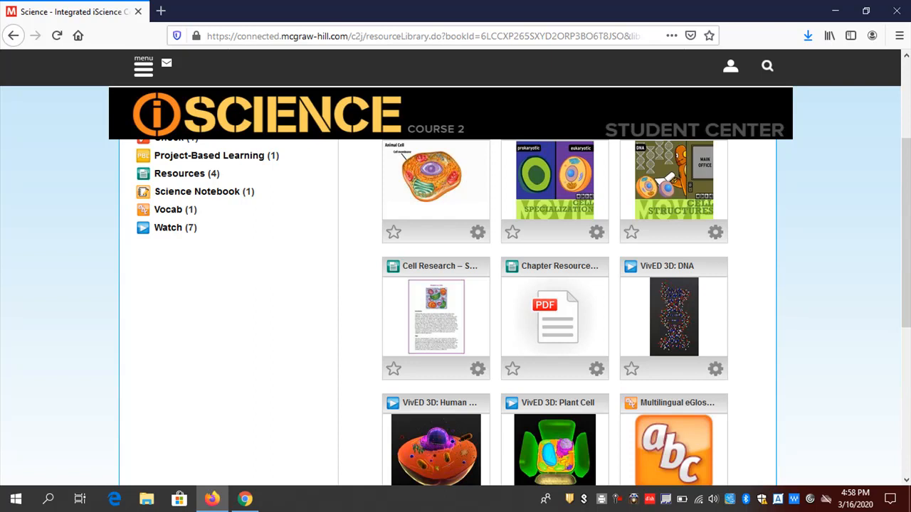
scroll(559, 193, up, 1)
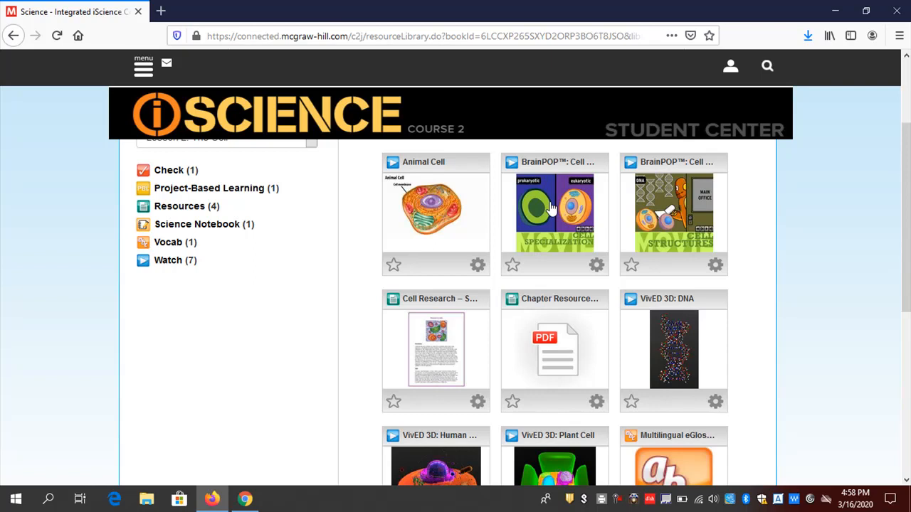
click(429, 342)
mouse_move(907, 122)
mouse_down()
mouse_move(907, 168)
mouse_move(907, 121)
mouse_up()
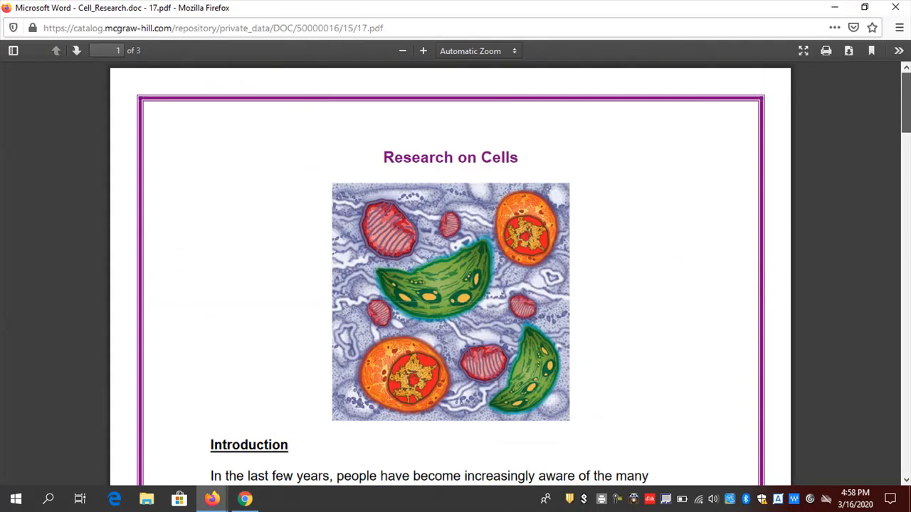
click(897, 9)
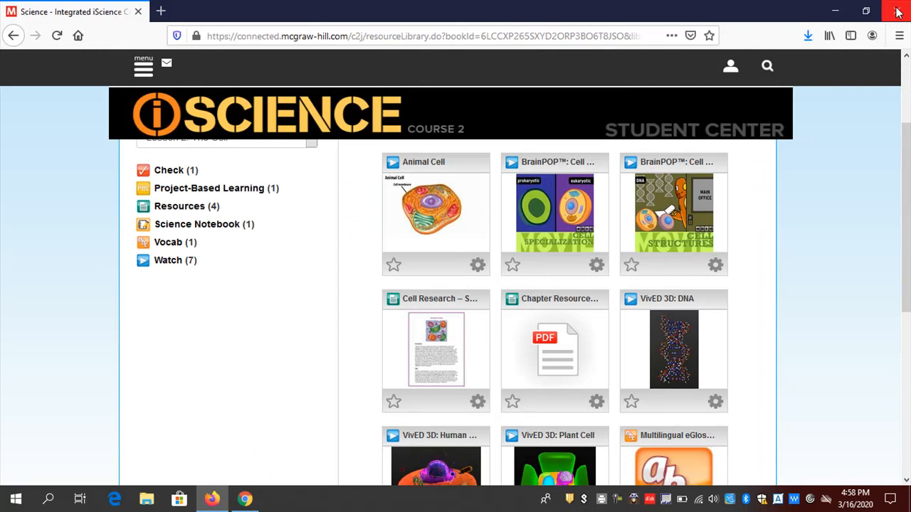
Open the student Homework page and expand the Due Later list to show the Webquest assignment's instructions.
scroll(456, 285, up, 3)
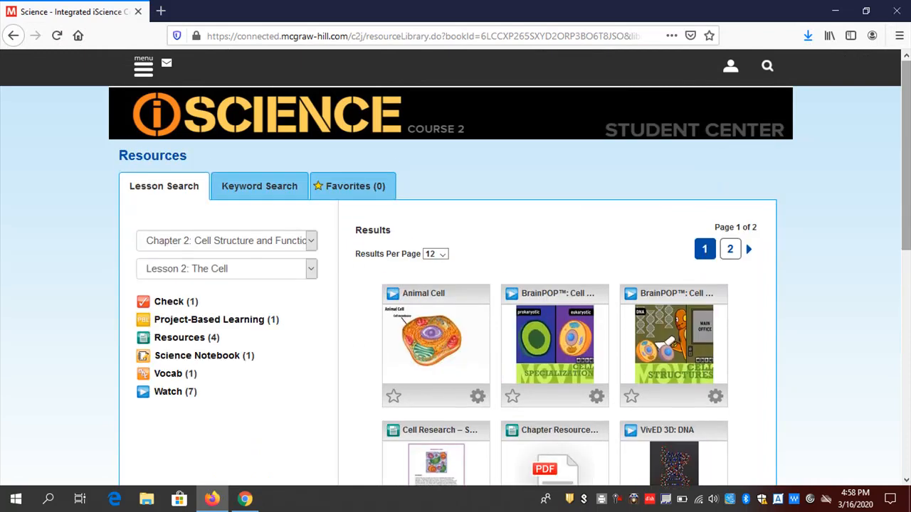
click(150, 74)
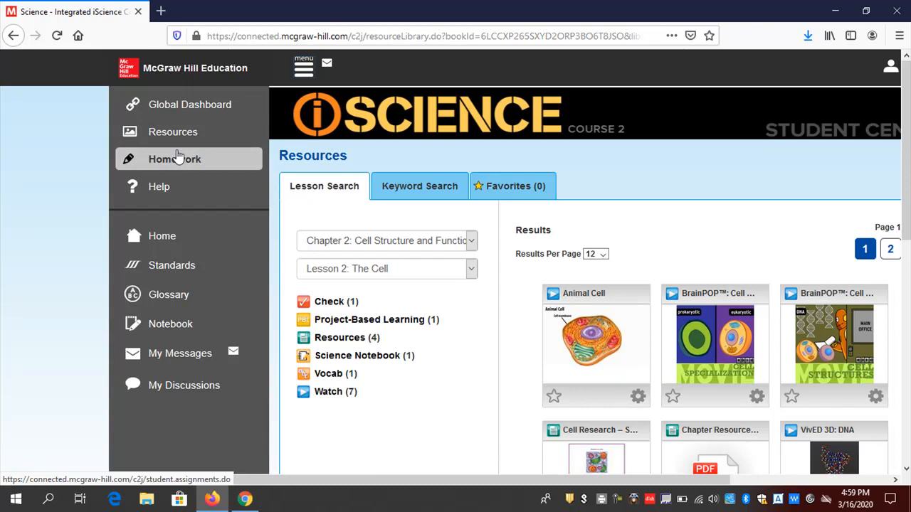
click(173, 160)
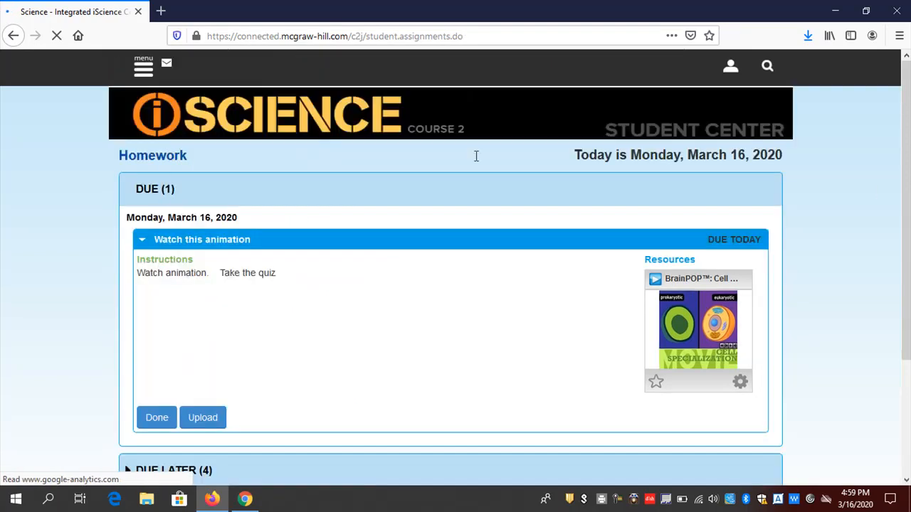
scroll(456, 306, down, 3)
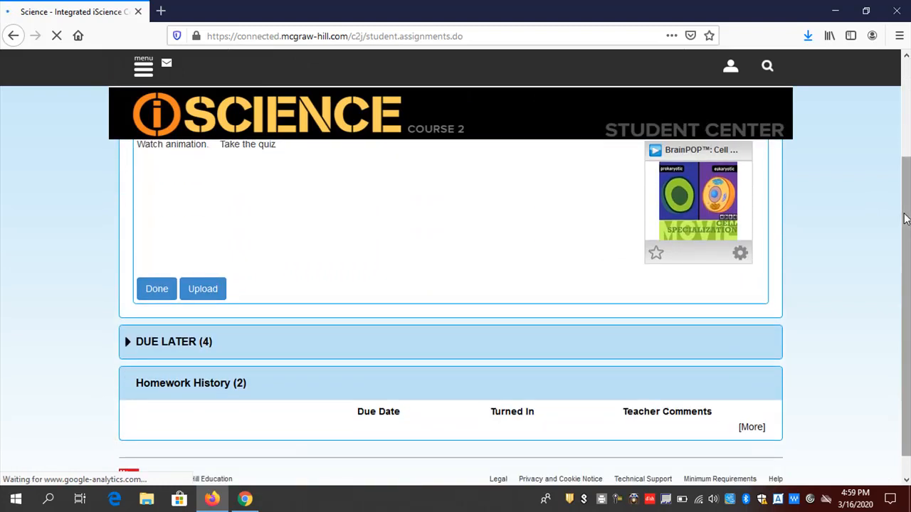
click(128, 344)
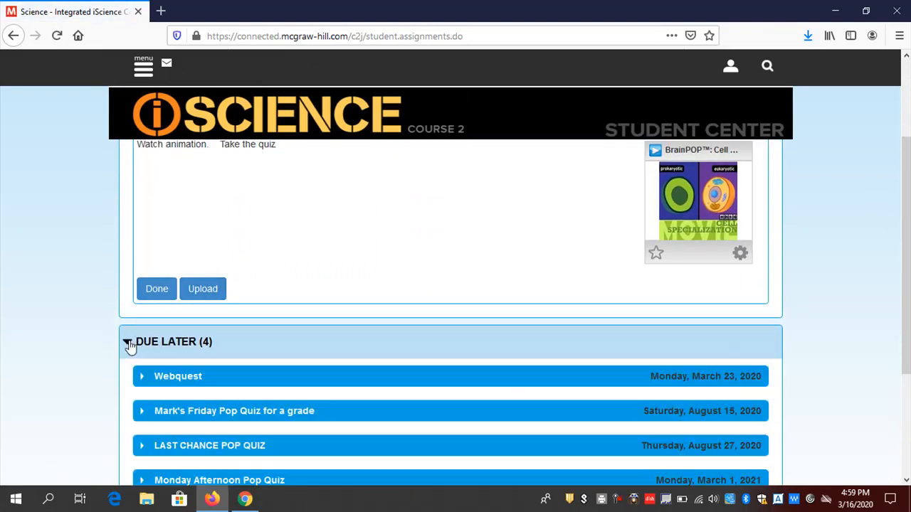
scroll(904, 185, down, 3)
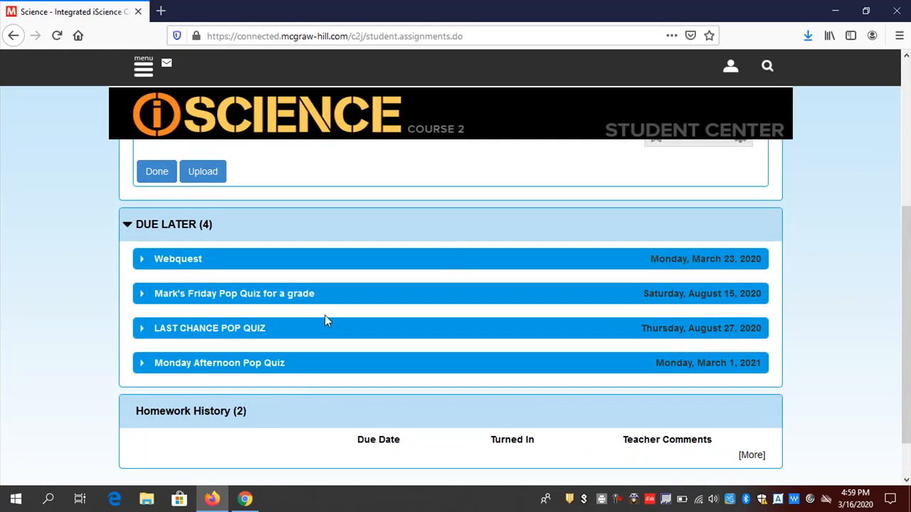
click(155, 265)
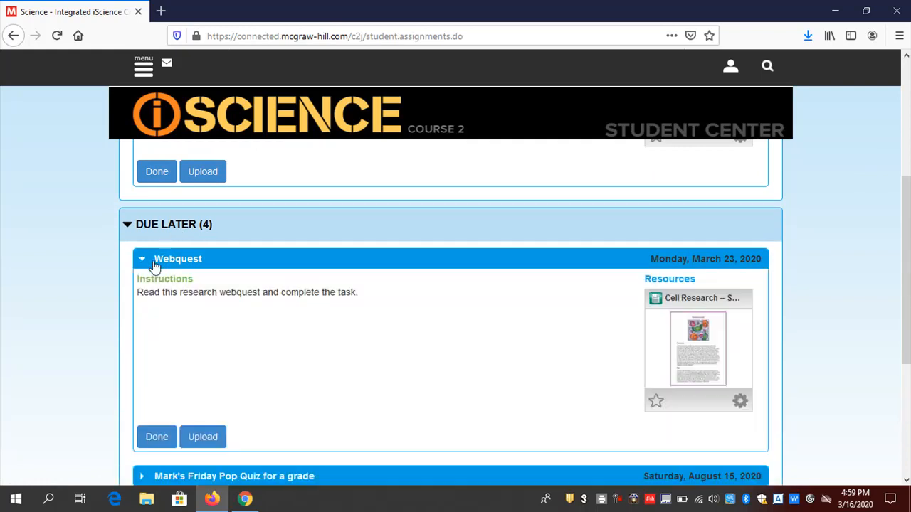
Open the Cell Research document attached to the Webquest assignment, skim its tasks and resource links, and close it.
click(704, 350)
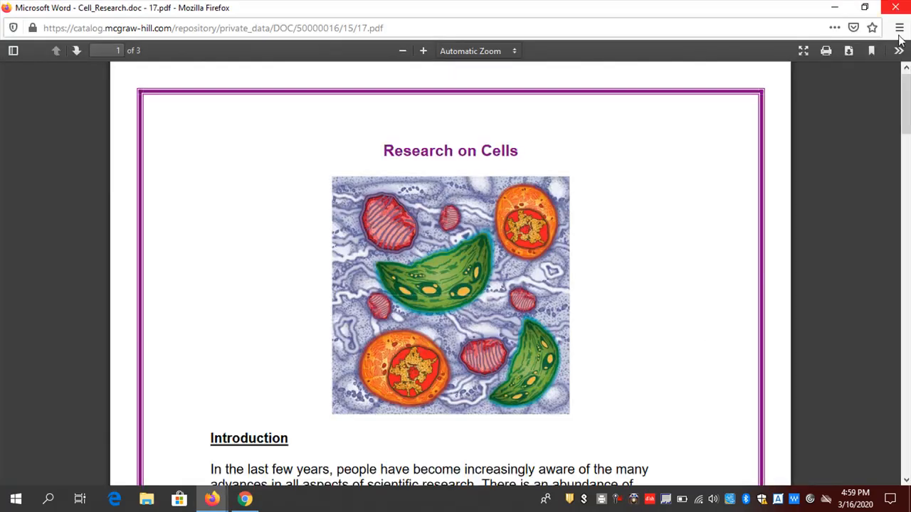
scroll(656, 276, down, 15)
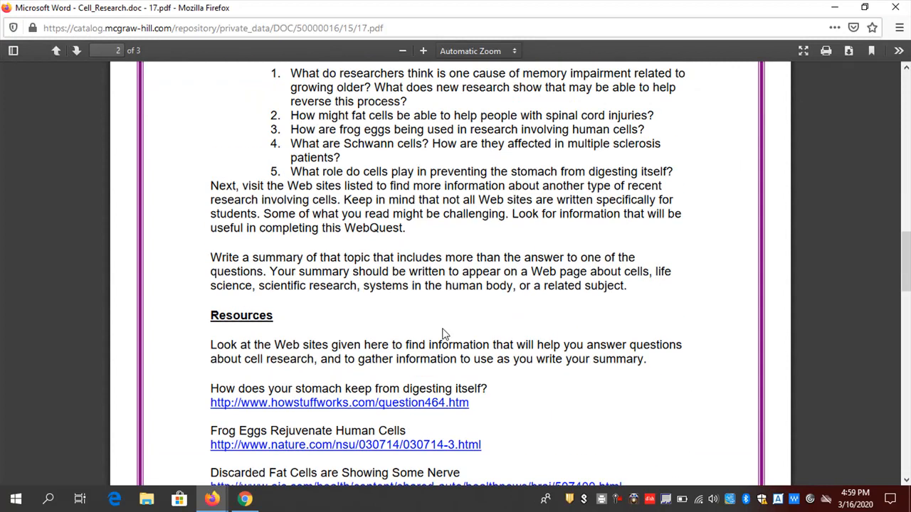
click(897, 9)
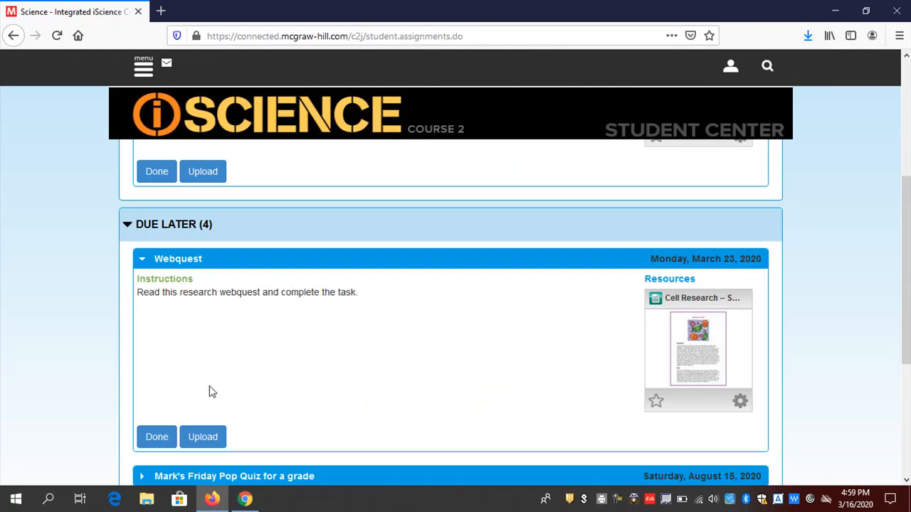
Bring up the file upload window for the Webquest assignment, close it without uploading, and return to the student home page.
click(208, 437)
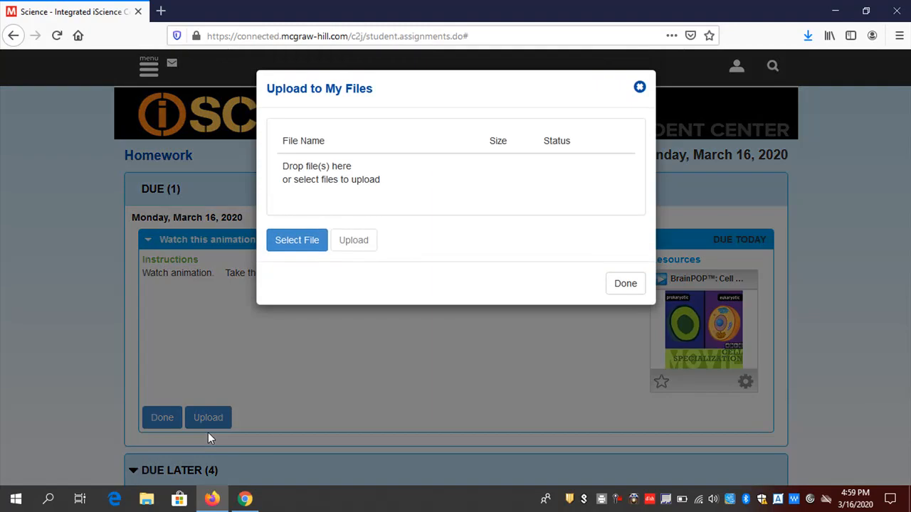
click(640, 87)
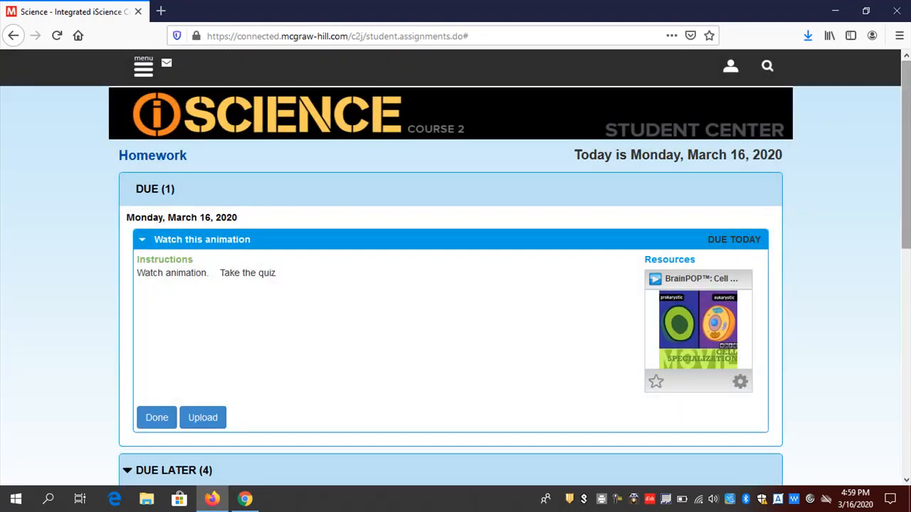
click(143, 66)
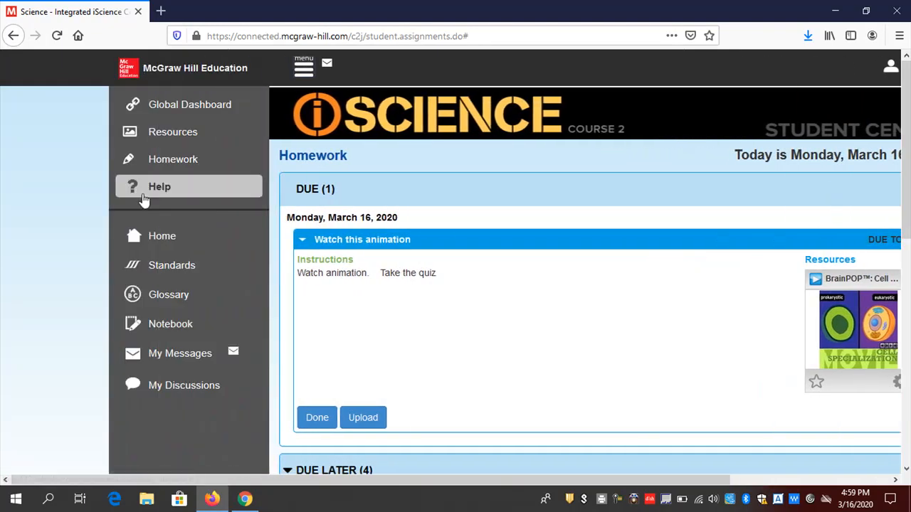
click(148, 238)
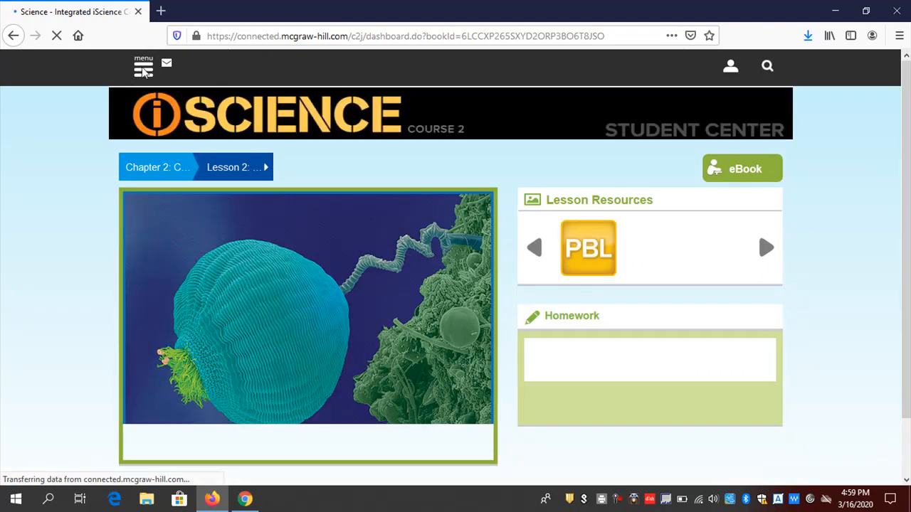
Open the student Notebook for Lesson 2: The Cell, enter and erase a line of trial text, and return to the home page.
click(143, 69)
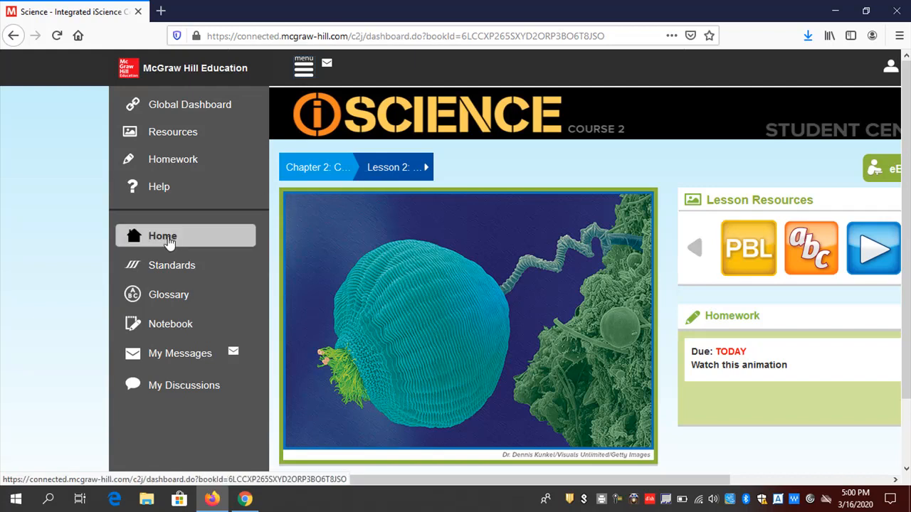
click(168, 328)
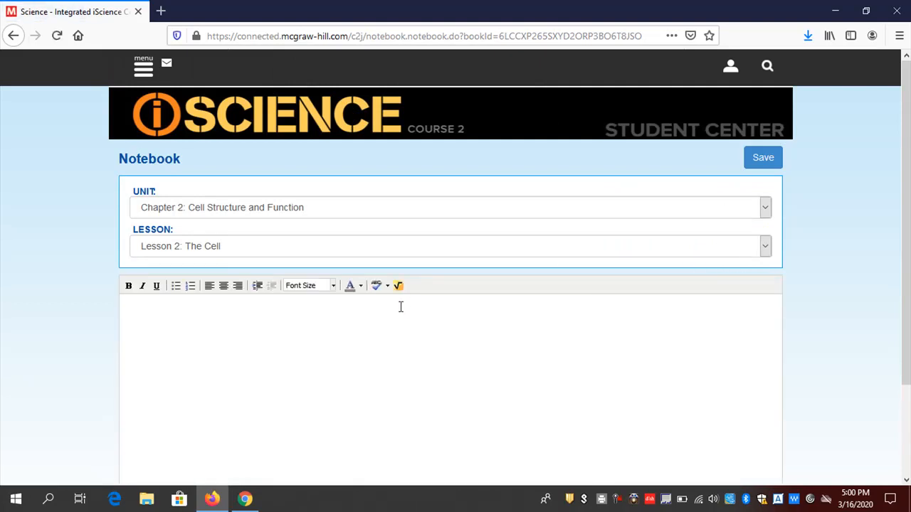
text(skjdal;sdkjalsd)
key(BackSpace)
key(BackSpace)
key(BackSpace)
key(BackSpace)
key(BackSpace)
key(BackSpace)
key(BackSpace)
key(BackSpace)
key(BackSpace)
key(BackSpace)
key(BackSpace)
key(BackSpace)
key(BackSpace)
key(BackSpace)
key(BackSpace)
key(BackSpace)
key(BackSpace)
key(BackSpace)
click(143, 71)
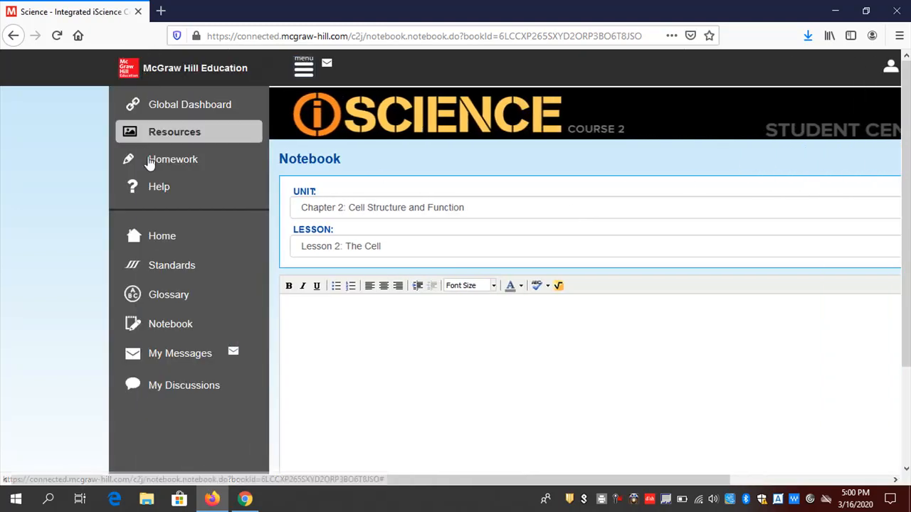
click(160, 242)
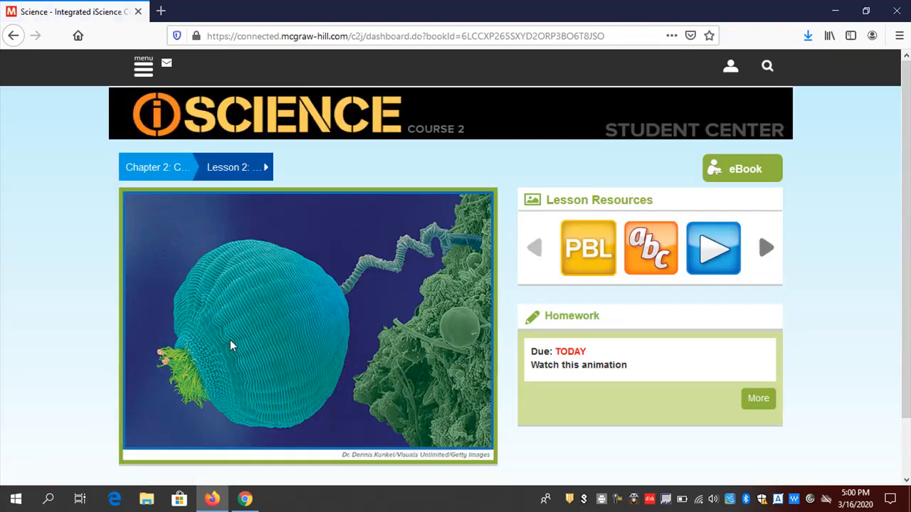
Switch to the Teacher Center in Chrome and view the actions available for the BrainPOP Cell Specialization movie in Resources.
click(249, 502)
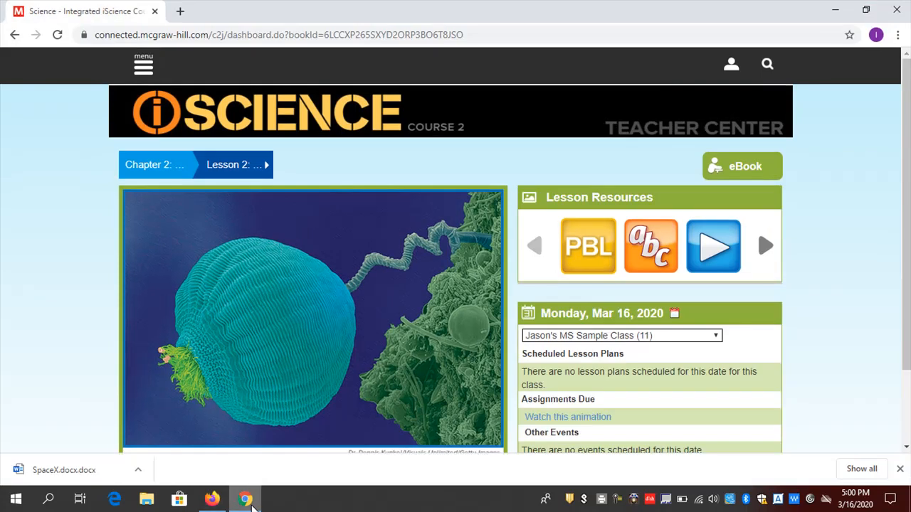
click(142, 65)
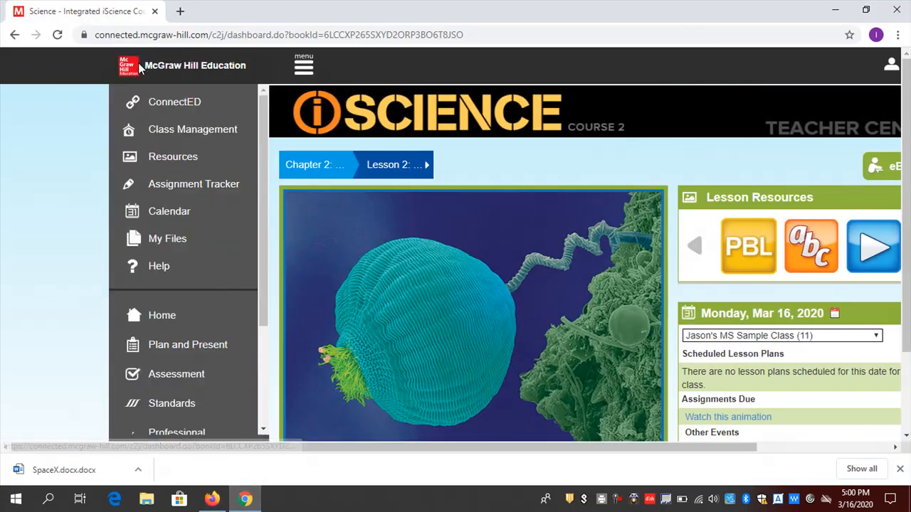
click(163, 157)
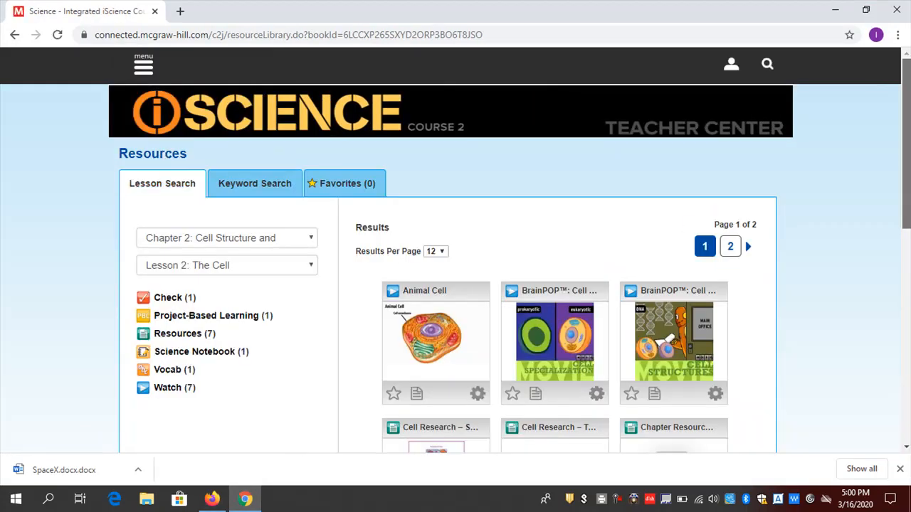
scroll(163, 156, down, 3)
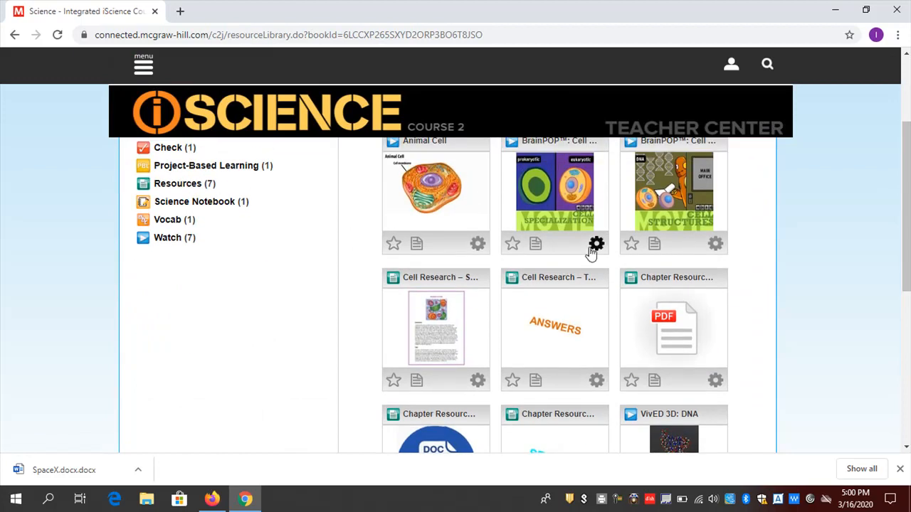
click(593, 247)
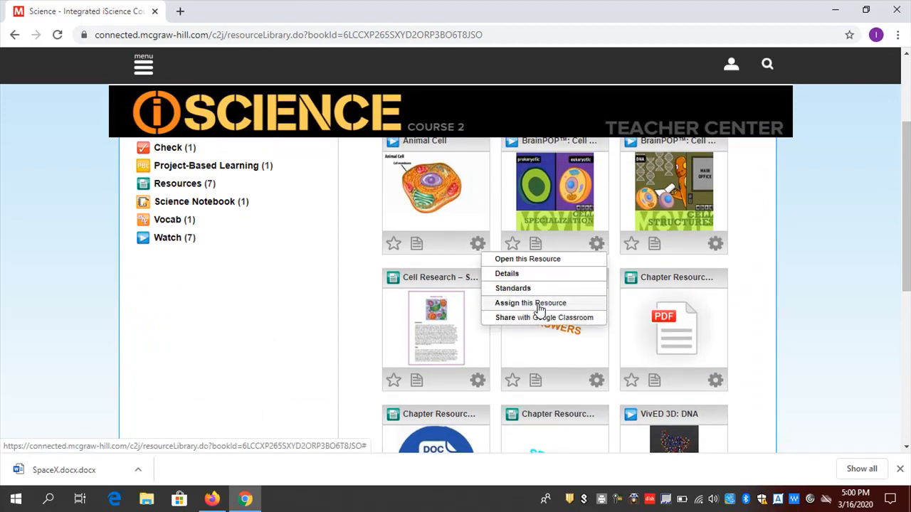
click(836, 237)
drag(906, 217, 906, 153)
Return to the Teacher Center home page and look over the list of available site sections.
click(143, 65)
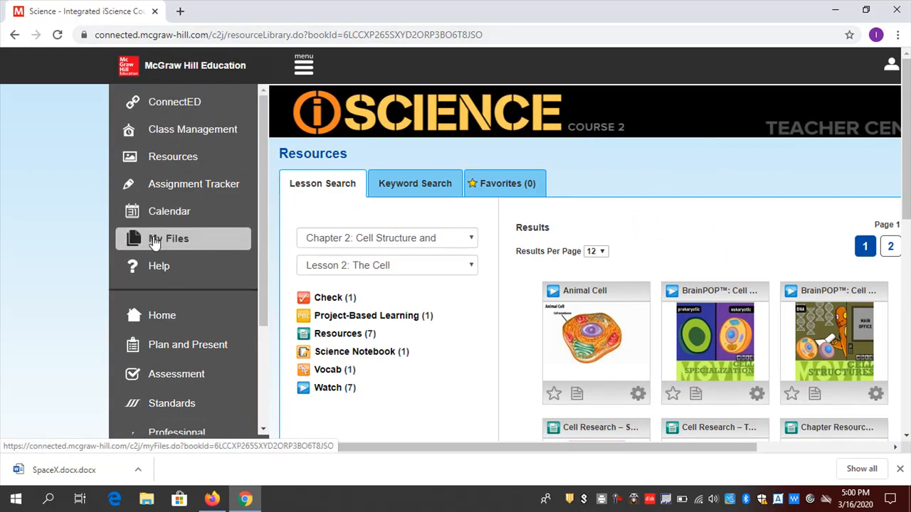
click(160, 324)
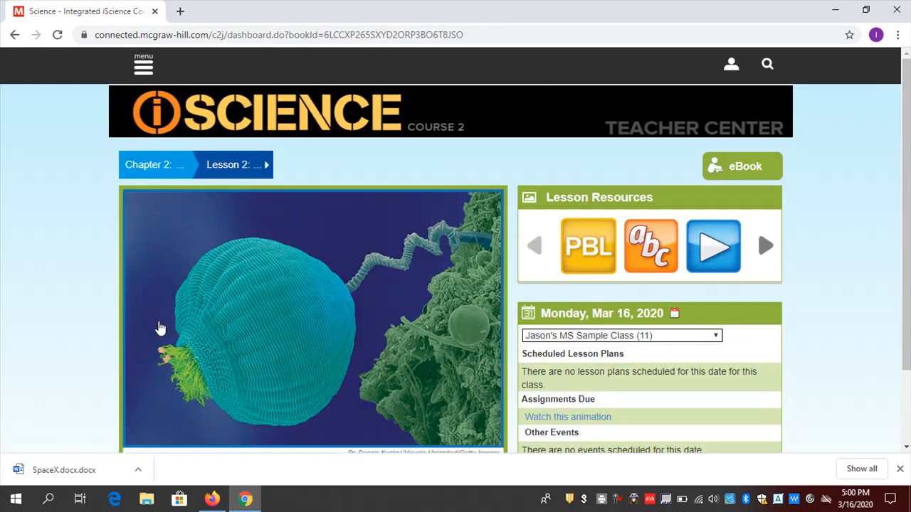
click(143, 64)
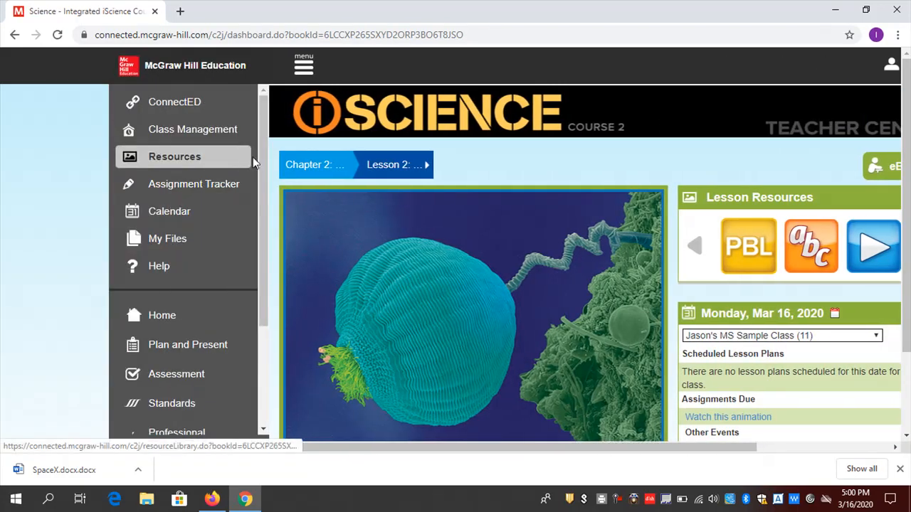
mouse_move(262, 157)
mouse_down()
mouse_move(259, 209)
mouse_move(261, 155)
mouse_up()
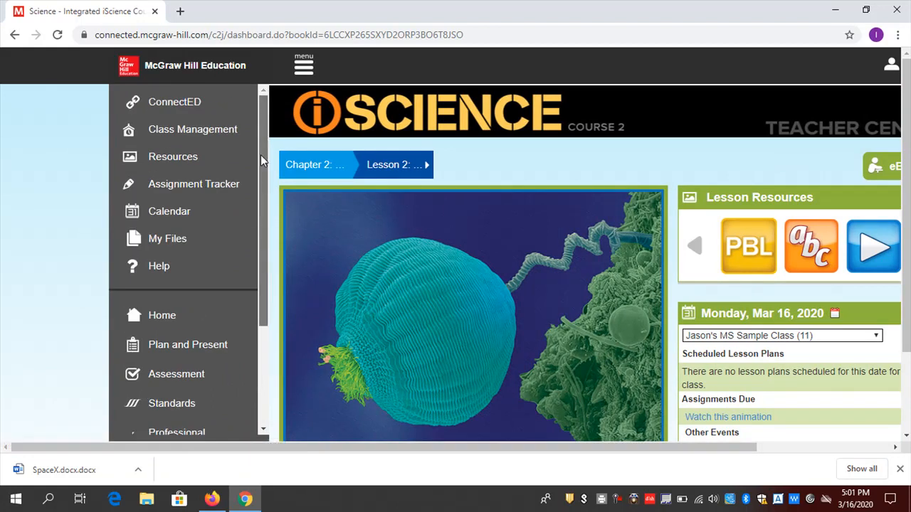
click(302, 72)
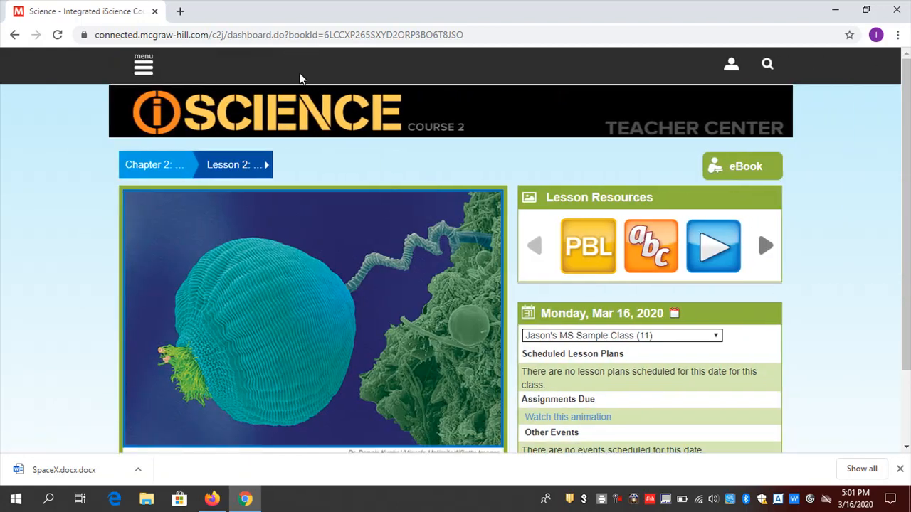